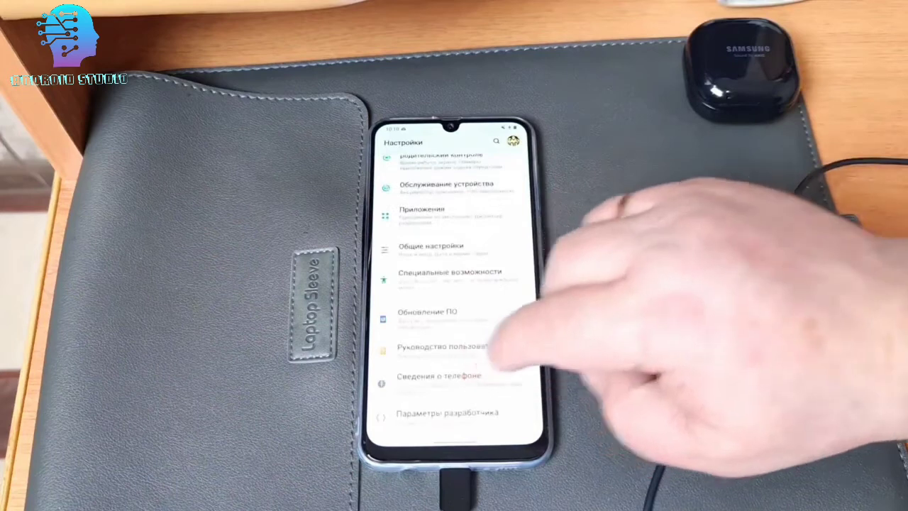
Activate developer mode through the build number in the phone's software information (Сведения о ПО), and return to the main settings.
{"action": "left_click", "coordinate": [438, 376]}
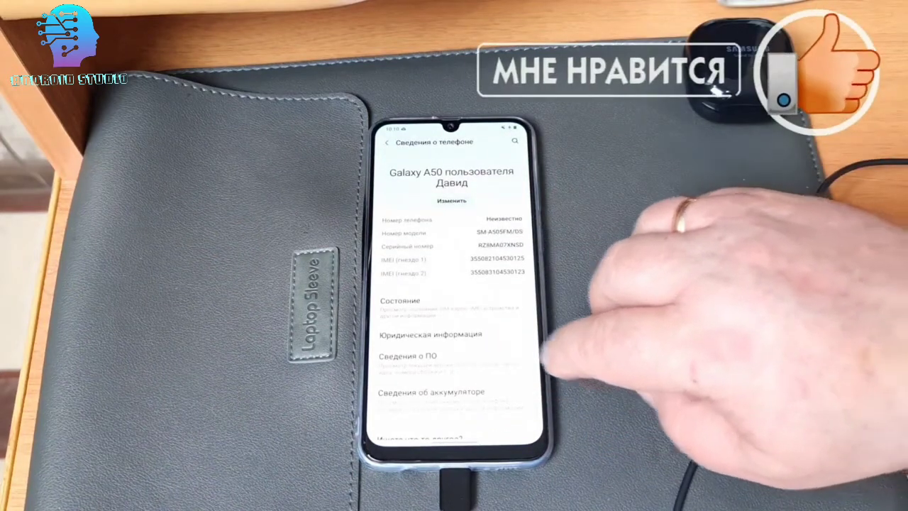
{"action": "left_click", "coordinate": [465, 361]}
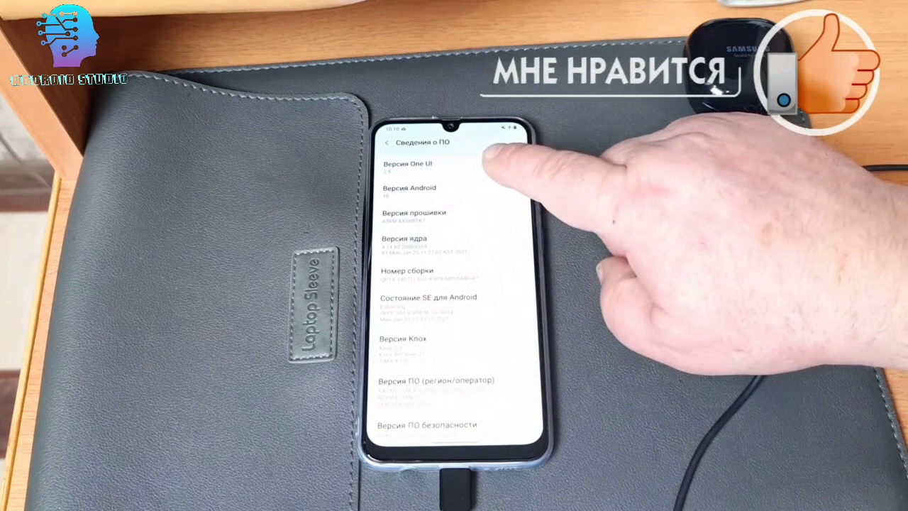
{"action": "left_click", "coordinate": [386, 142]}
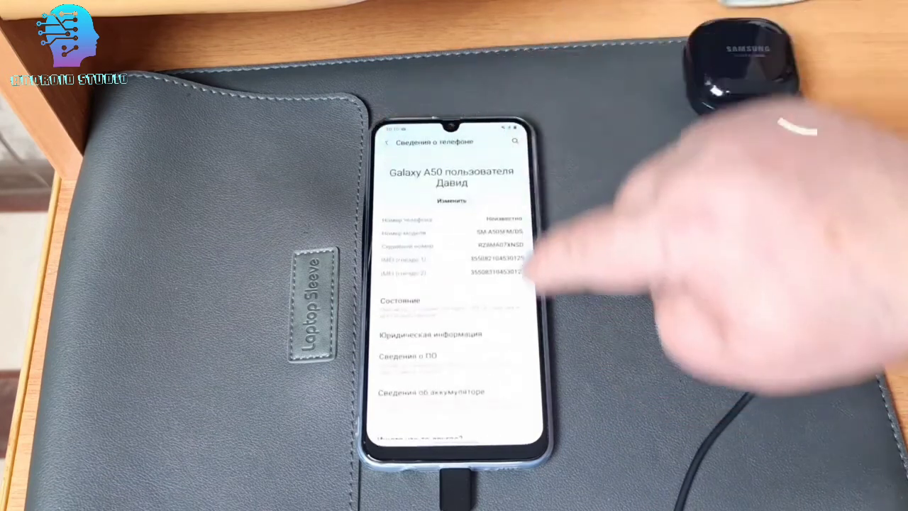
{"action": "left_click", "coordinate": [454, 354]}
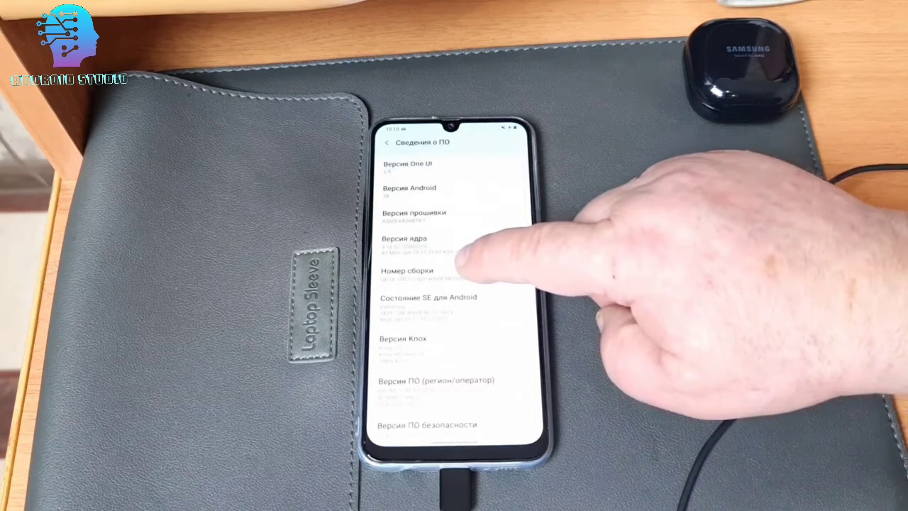
{"action": "left_click", "coordinate": [454, 271]}
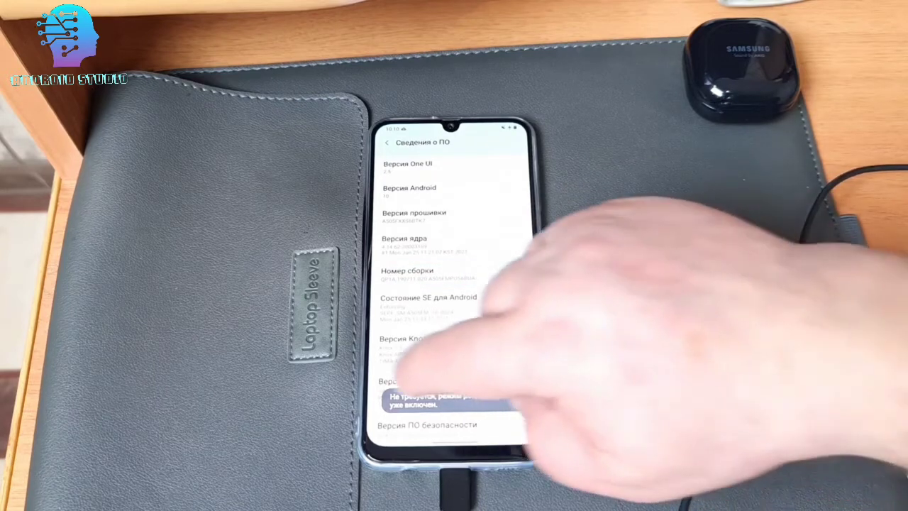
{"action": "left_click_drag", "start_coordinate": [401, 436], "coordinate": [412, 376]}
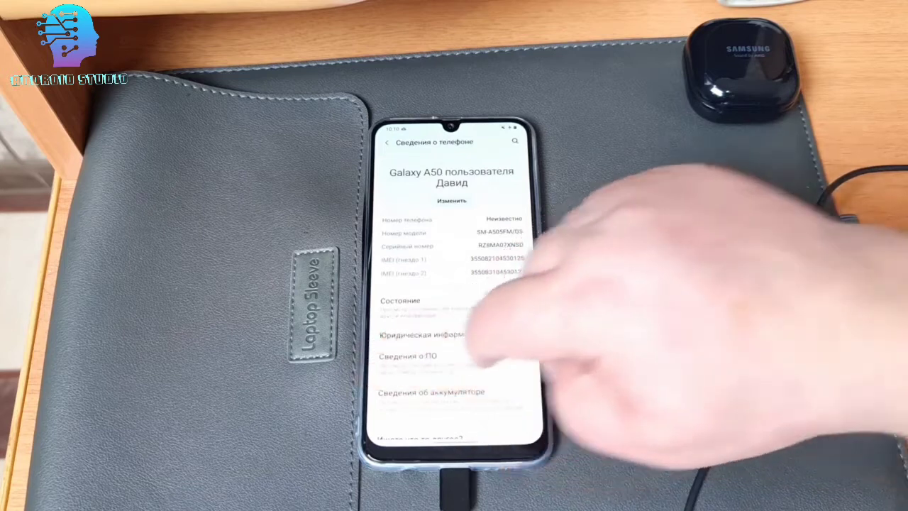
{"action": "left_click_drag", "start_coordinate": [453, 334], "coordinate": [546, 358]}
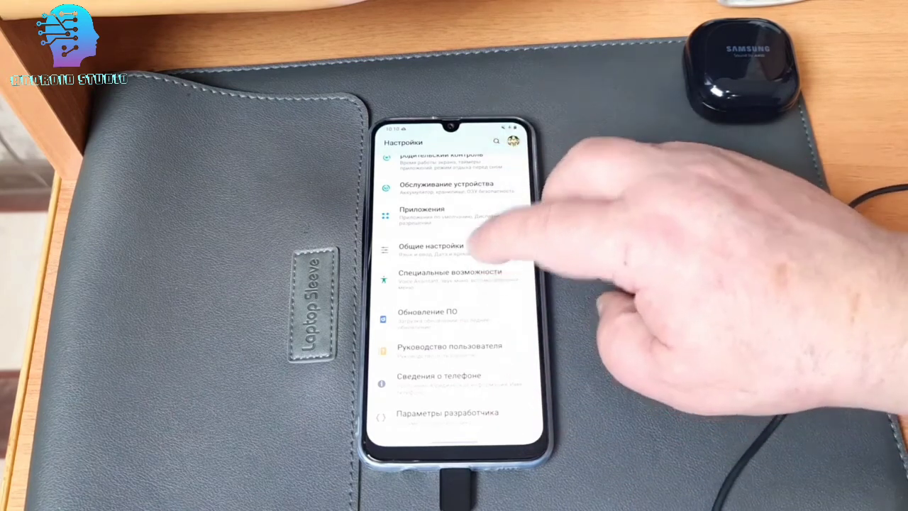
Check the USB debugging setting (Отладка по USB) in the phone's developer options, and return to the home screen.
{"action": "left_click", "coordinate": [449, 277]}
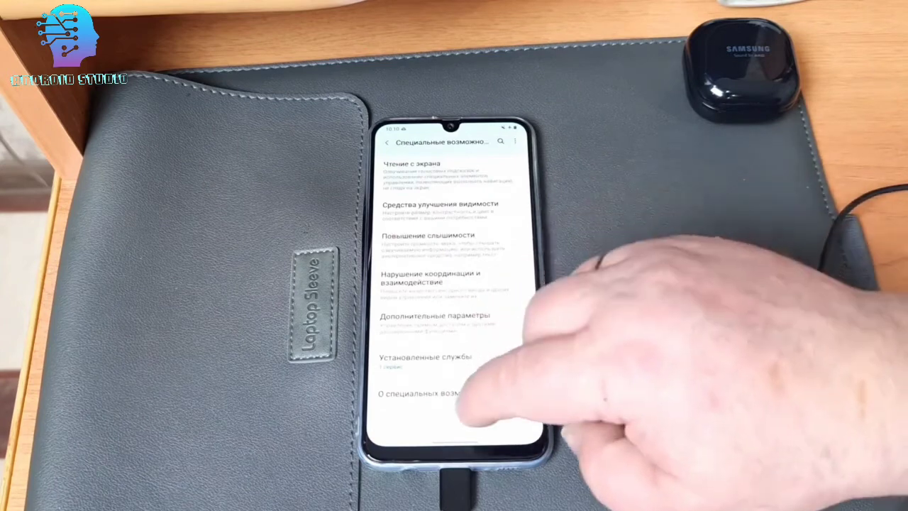
{"action": "left_click_drag", "start_coordinate": [545, 346], "coordinate": [508, 355]}
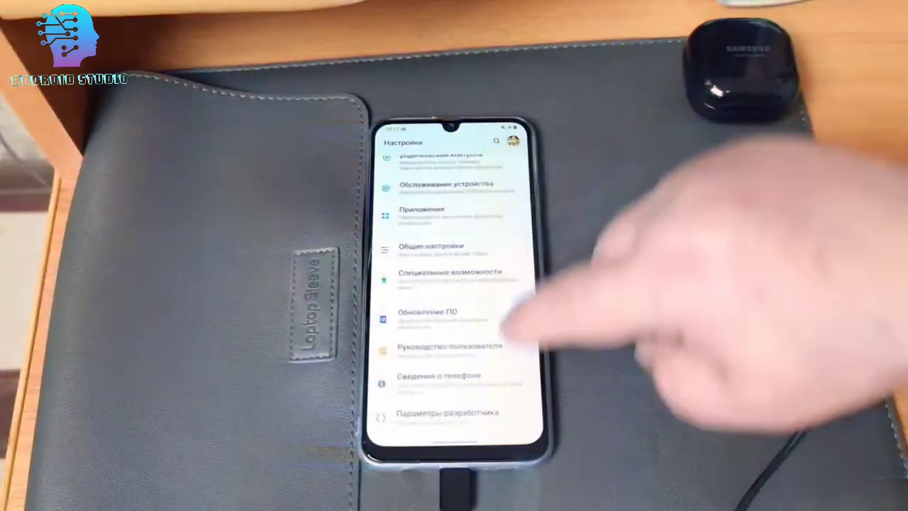
{"action": "left_click", "coordinate": [447, 413]}
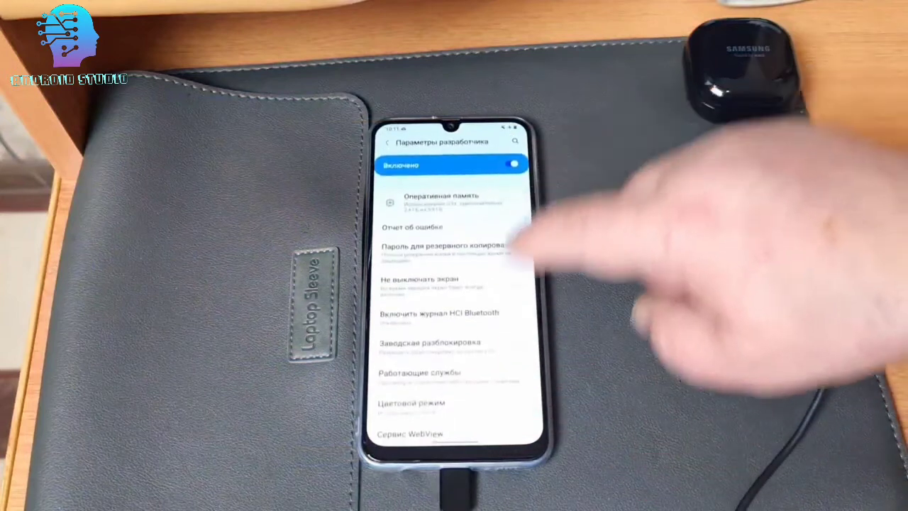
{"action": "scroll", "coordinate": [496, 283], "scroll_direction": "down", "scroll_amount": 10}
{"action": "scroll", "coordinate": [500, 323], "scroll_direction": "down", "scroll_amount": 2}
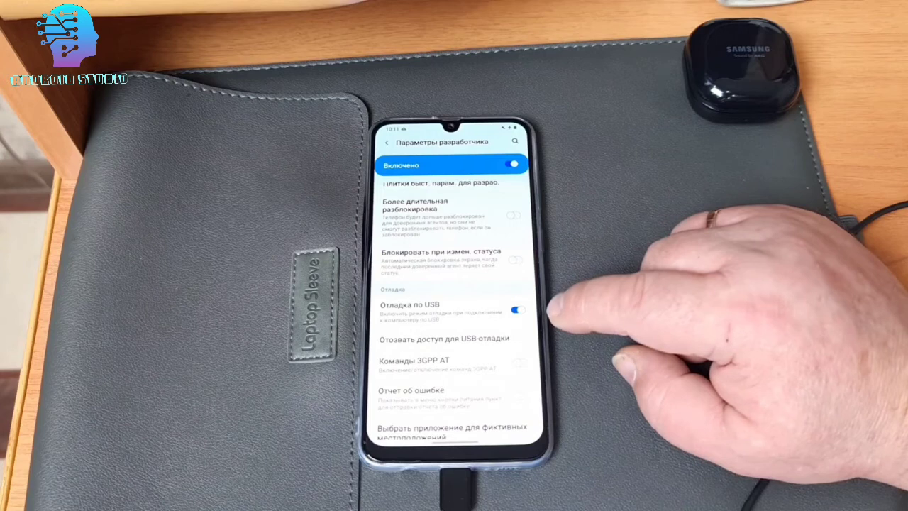
{"action": "left_click_drag", "start_coordinate": [493, 443], "coordinate": [539, 212]}
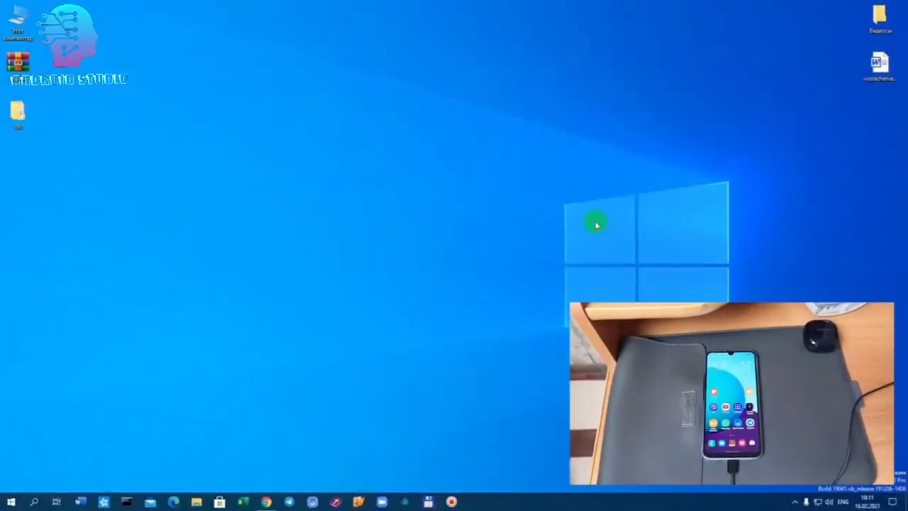
On the computer, open Этот компьютер and go to the Загрузки folder.
{"action": "double_click", "coordinate": [15, 24]}
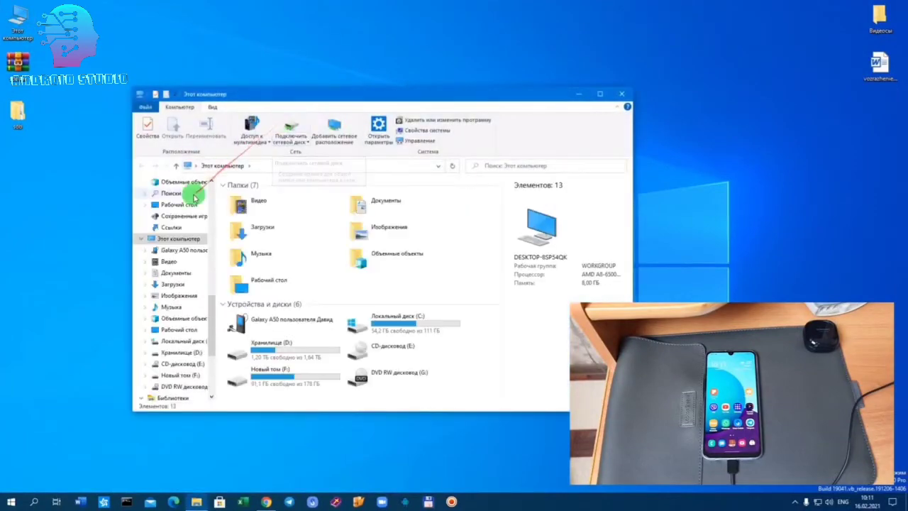
{"action": "left_click_drag", "start_coordinate": [211, 313], "coordinate": [219, 186]}
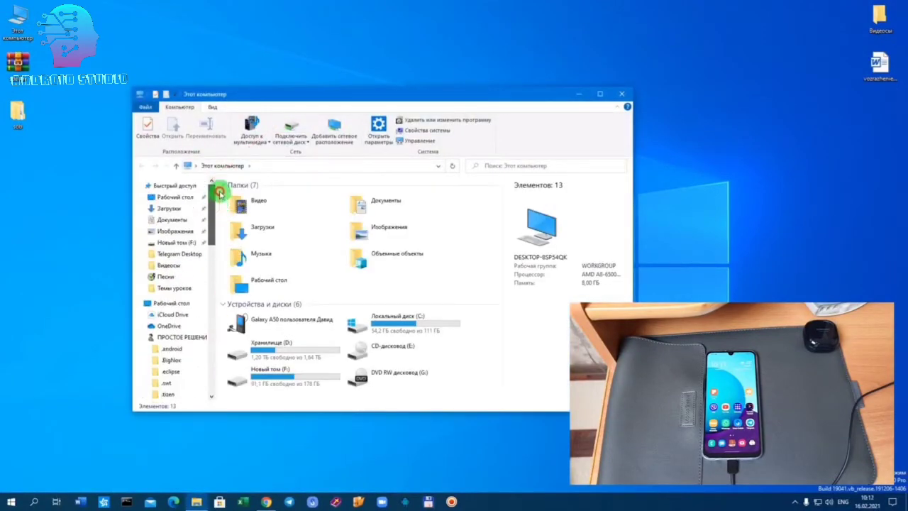
{"action": "left_click", "coordinate": [177, 211]}
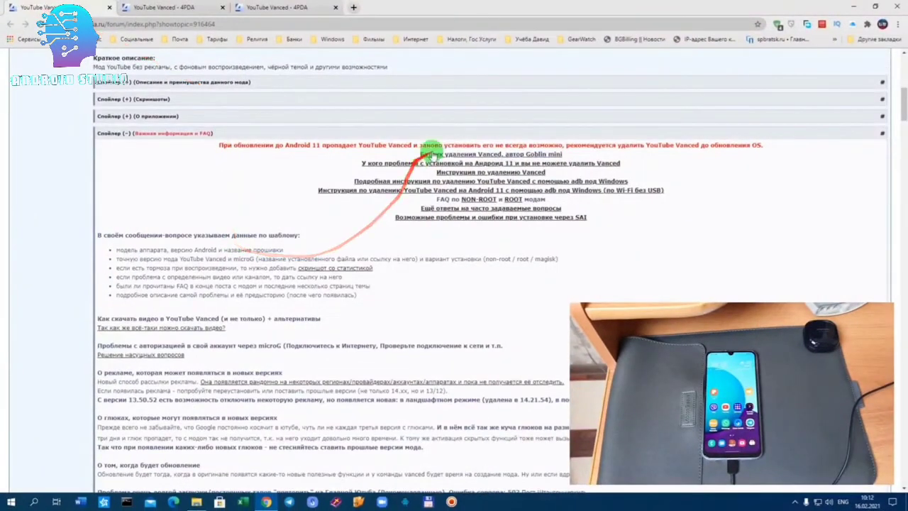
Download Vanced_Uninstaller.zip to the Downloads folder from the Vanced removal post linked in the 4PDA YouTube Vanced topic in the browser.
{"action": "left_click", "coordinate": [455, 152]}
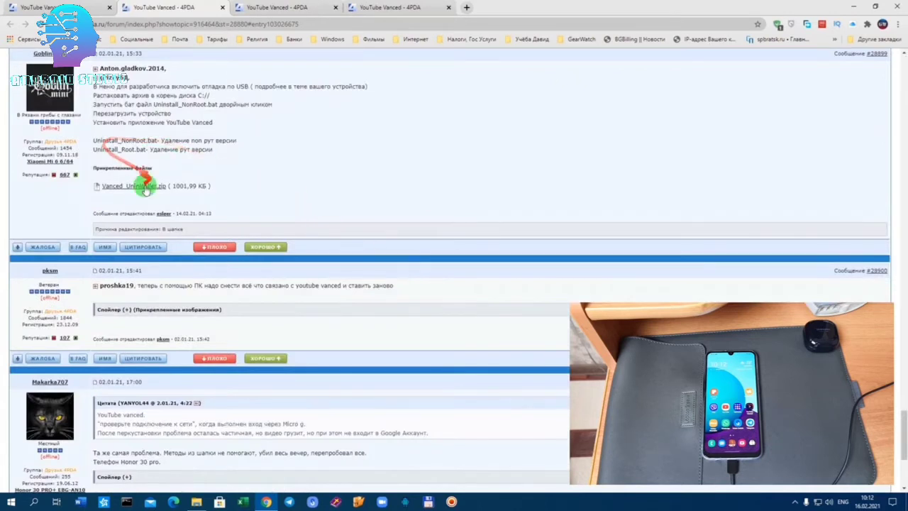
{"action": "left_click", "coordinate": [141, 186]}
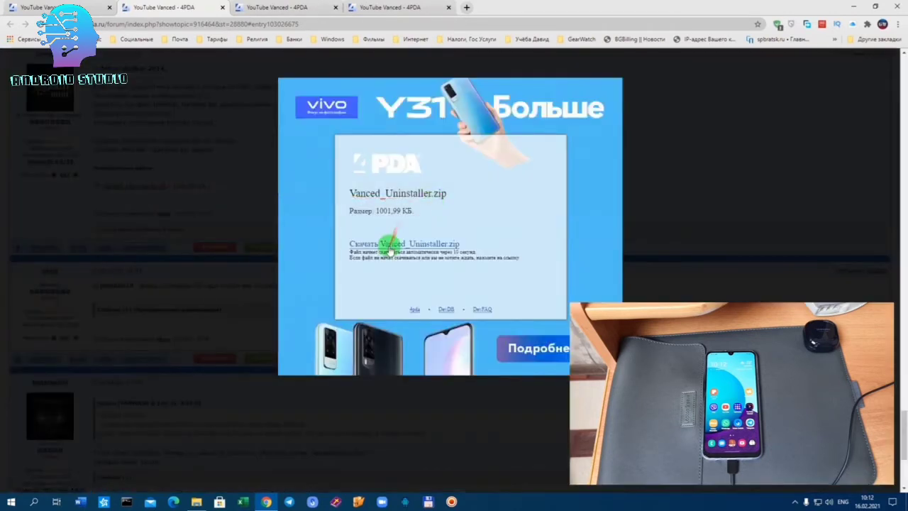
{"action": "left_click", "coordinate": [391, 245]}
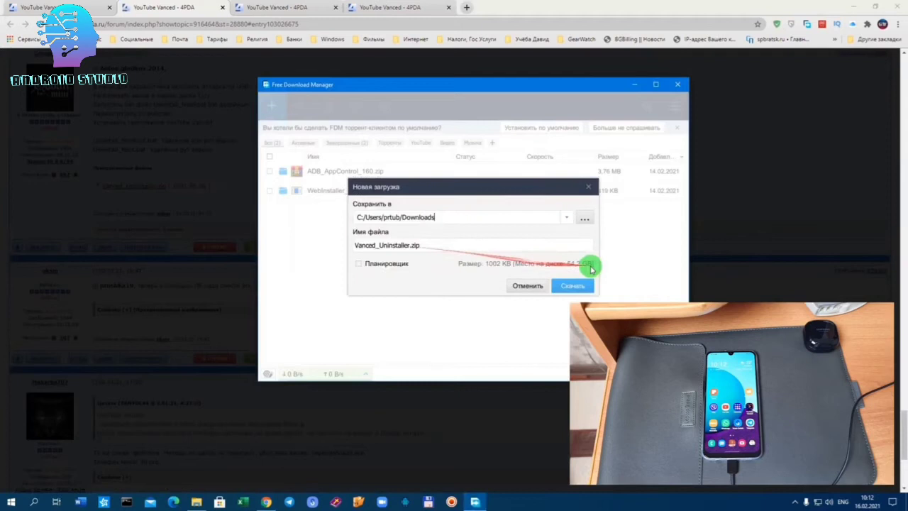
{"action": "left_click", "coordinate": [578, 285]}
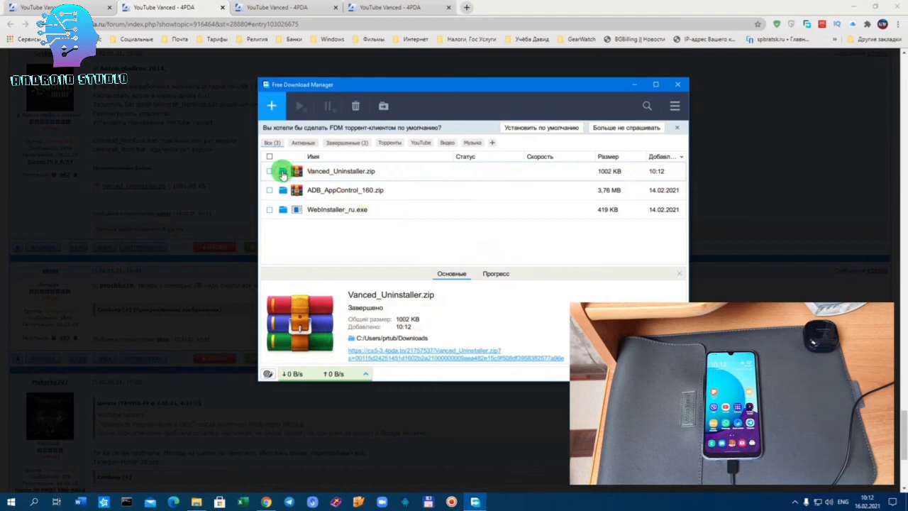
Show the downloaded Vanced_Uninstaller.zip in its folder, and clear the download manager and browser windows out of the way.
{"action": "left_click", "coordinate": [283, 172]}
{"action": "left_click", "coordinate": [685, 86]}
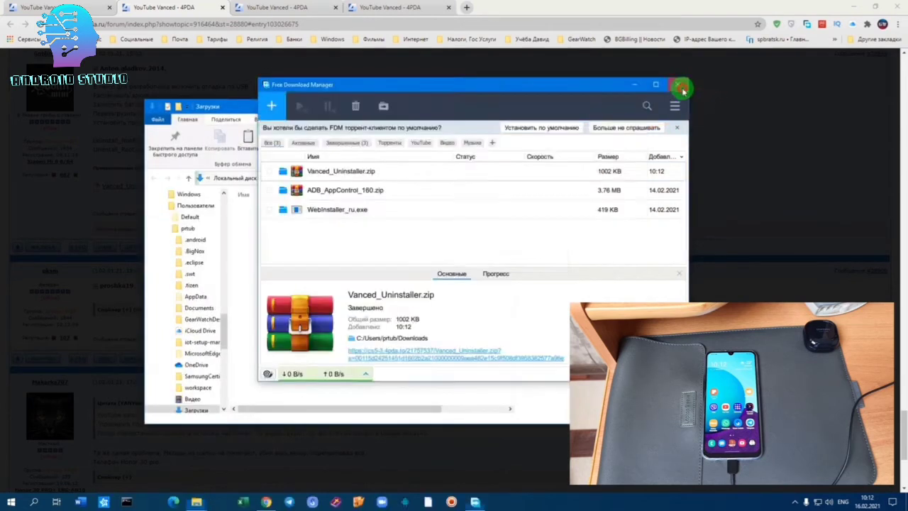
{"action": "left_click", "coordinate": [678, 84]}
{"action": "left_click", "coordinate": [855, 8]}
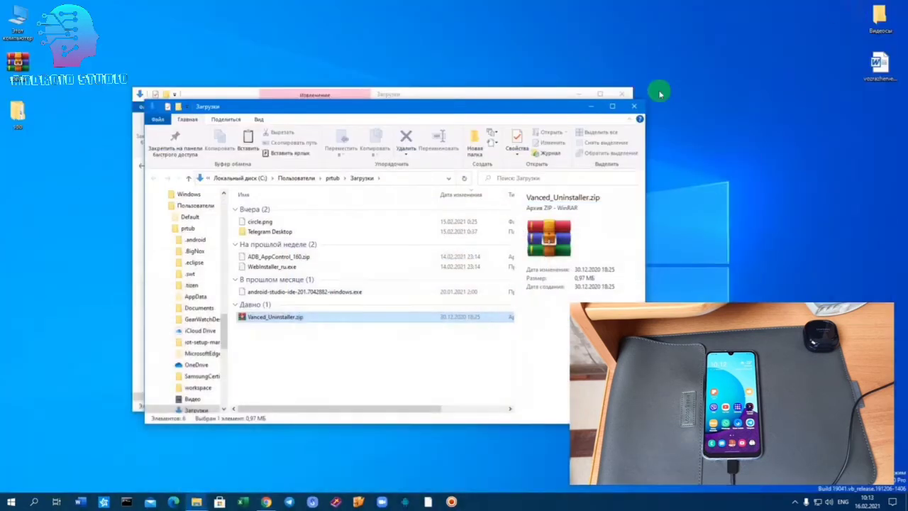
Copy Vanced_Uninstaller.zip from Загрузки to the root of Локальный диск (C:), granting administrator permission.
{"action": "left_click", "coordinate": [275, 319]}
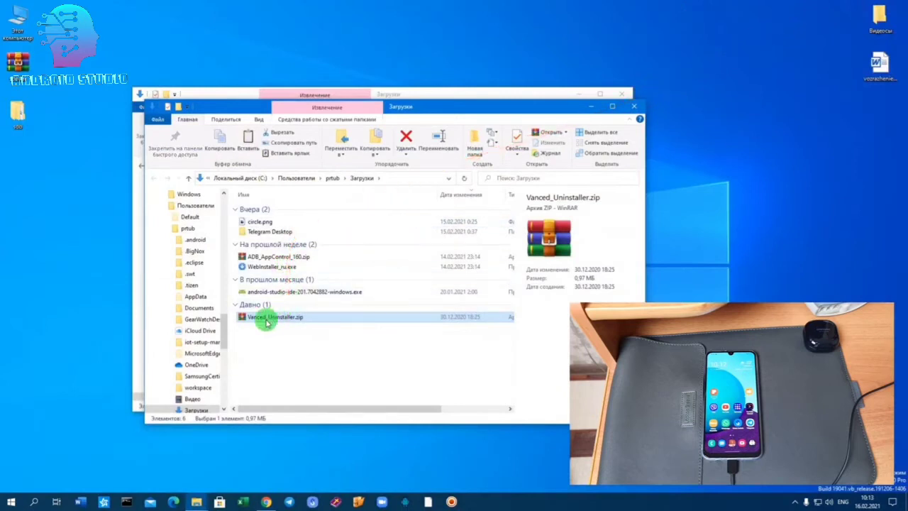
{"action": "right_click", "coordinate": [266, 319]}
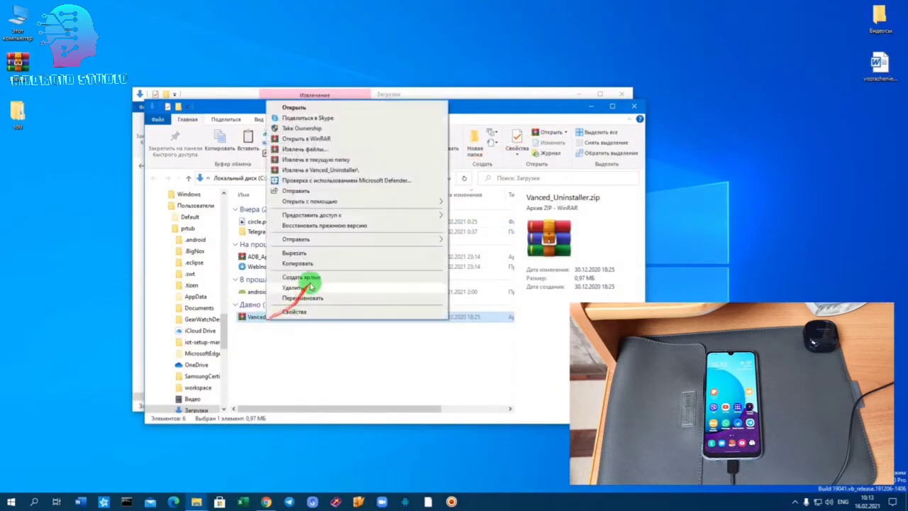
{"action": "left_click", "coordinate": [310, 263]}
{"action": "left_click", "coordinate": [24, 18]}
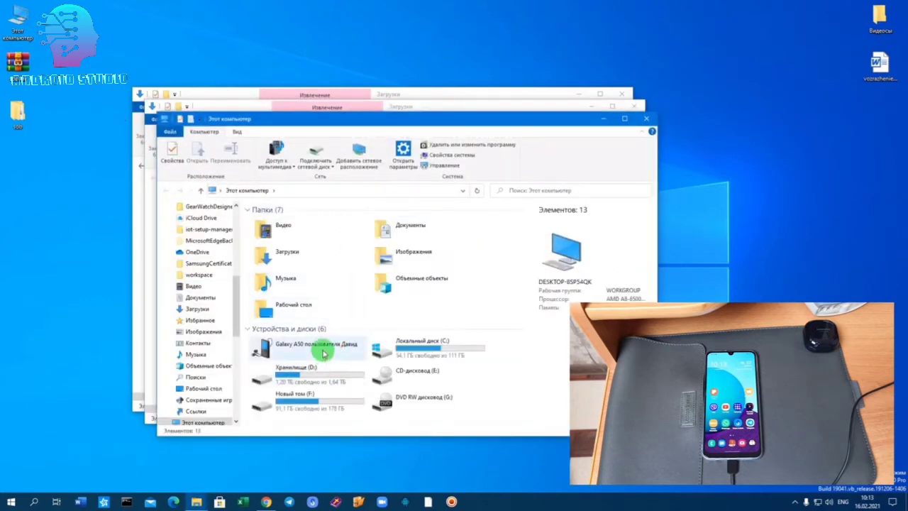
{"action": "double_click", "coordinate": [433, 347]}
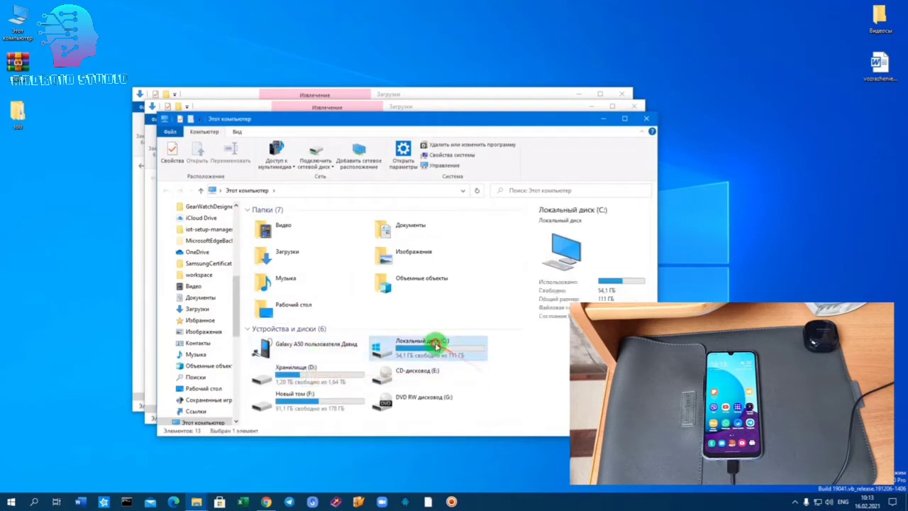
{"action": "scroll", "coordinate": [334, 381], "scroll_direction": "down", "scroll_amount": 1}
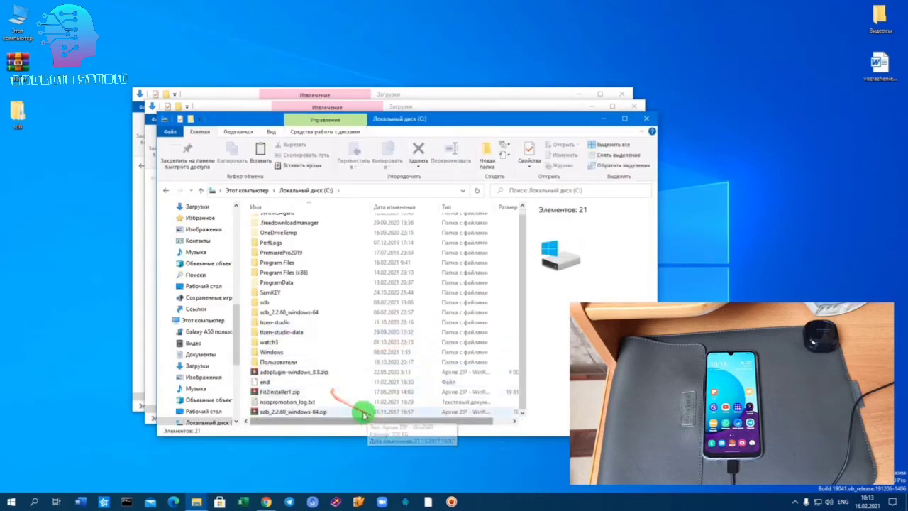
{"action": "right_click", "coordinate": [506, 333]}
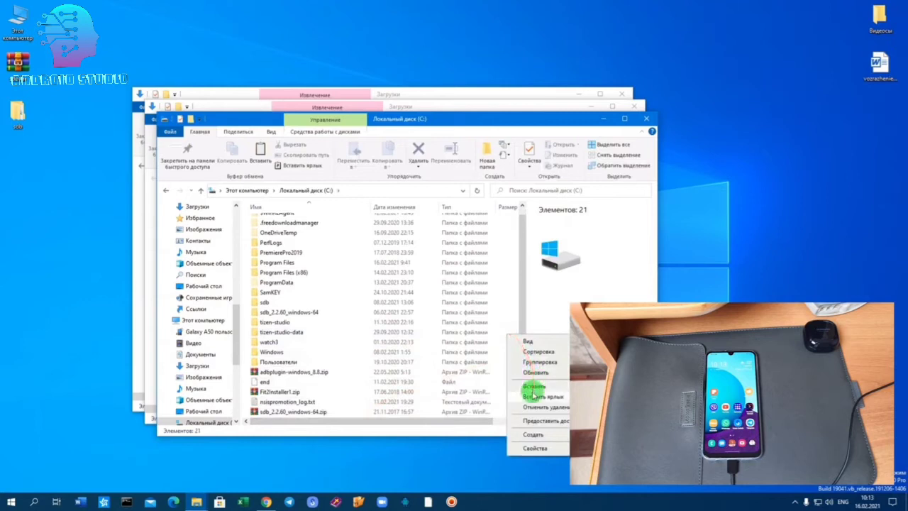
{"action": "left_click", "coordinate": [535, 385]}
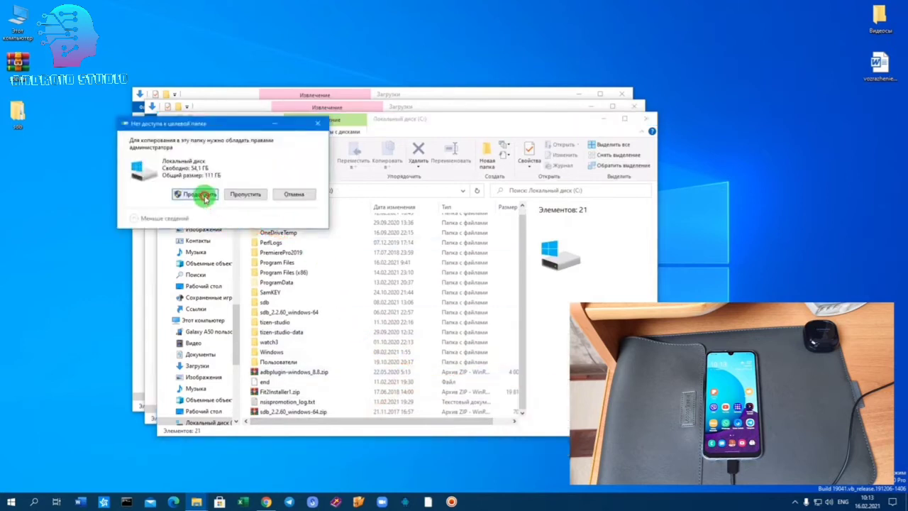
{"action": "left_click", "coordinate": [165, 191]}
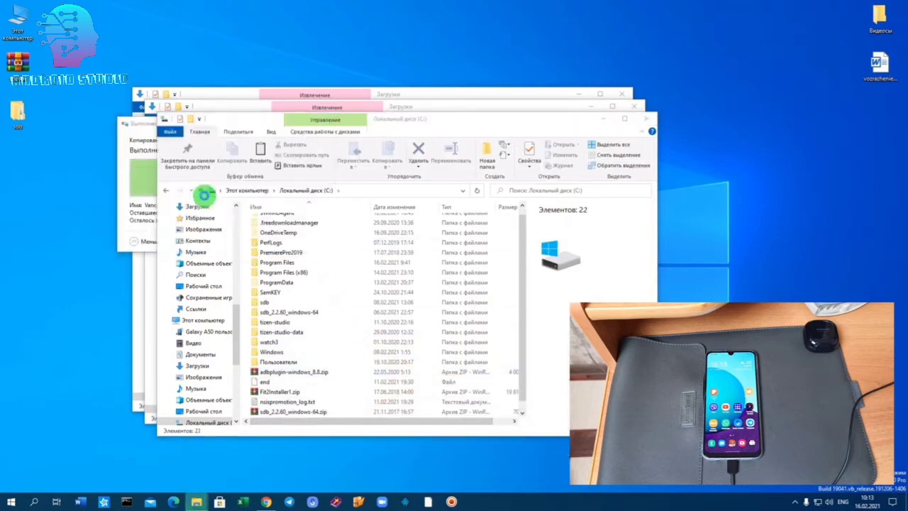
Extract Vanced_Uninstaller.zip into a Vanced_Uninstaller folder on drive C: and open that folder.
{"action": "left_click", "coordinate": [296, 413]}
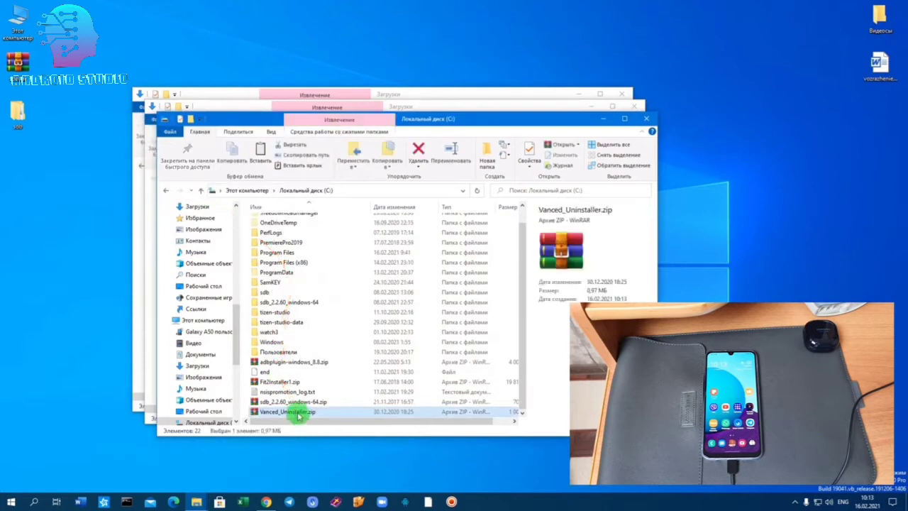
{"action": "right_click", "coordinate": [297, 415]}
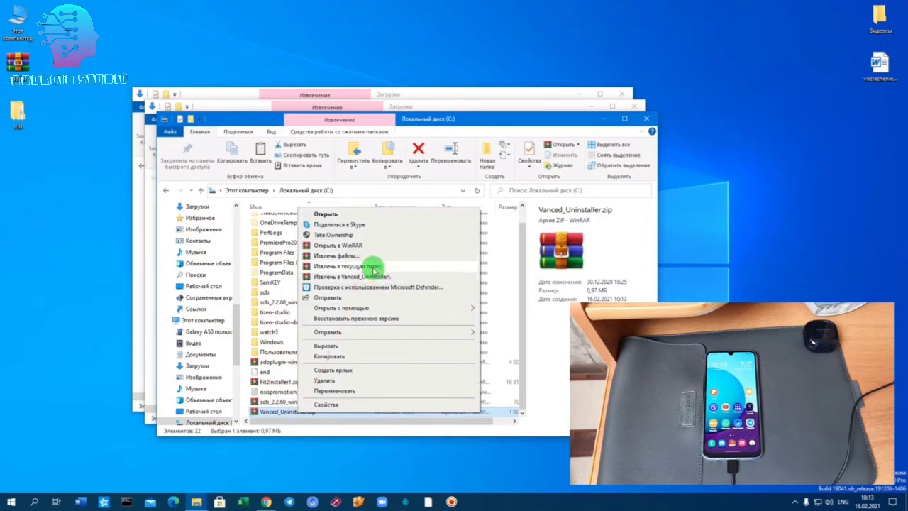
{"action": "left_click", "coordinate": [341, 256]}
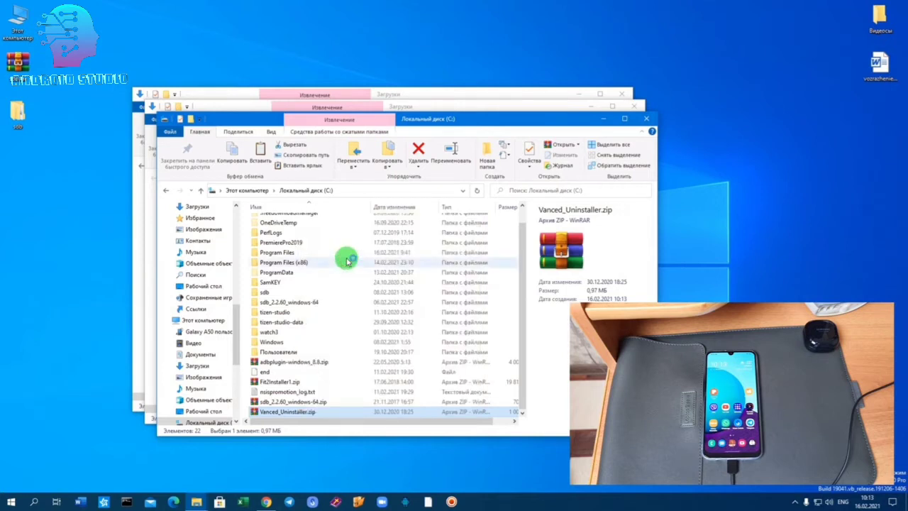
{"action": "left_click", "coordinate": [499, 347]}
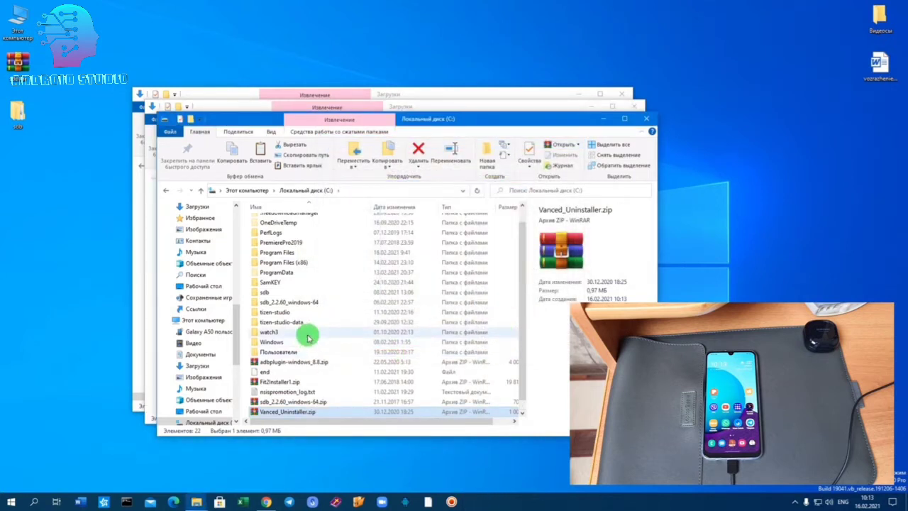
{"action": "scroll", "coordinate": [309, 338], "scroll_direction": "up", "scroll_amount": 1}
{"action": "scroll", "coordinate": [309, 338], "scroll_direction": "down", "scroll_amount": 1}
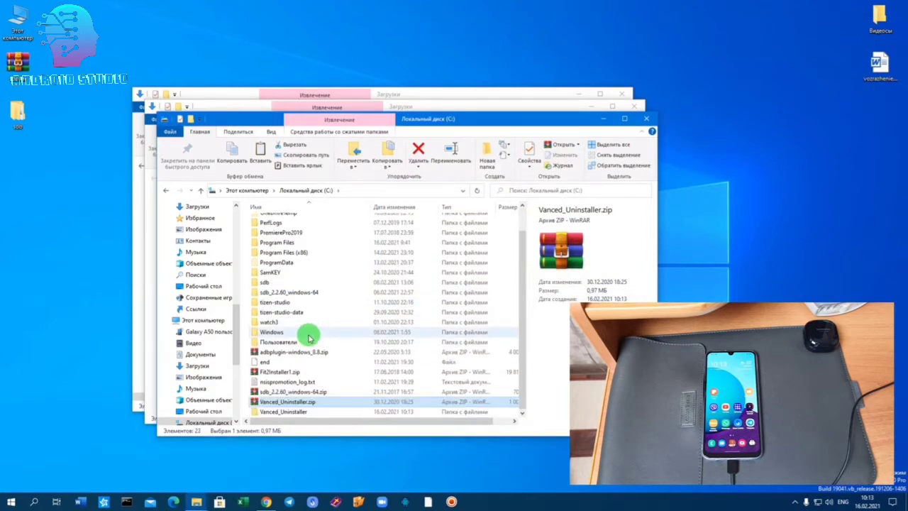
{"action": "double_click", "coordinate": [298, 412]}
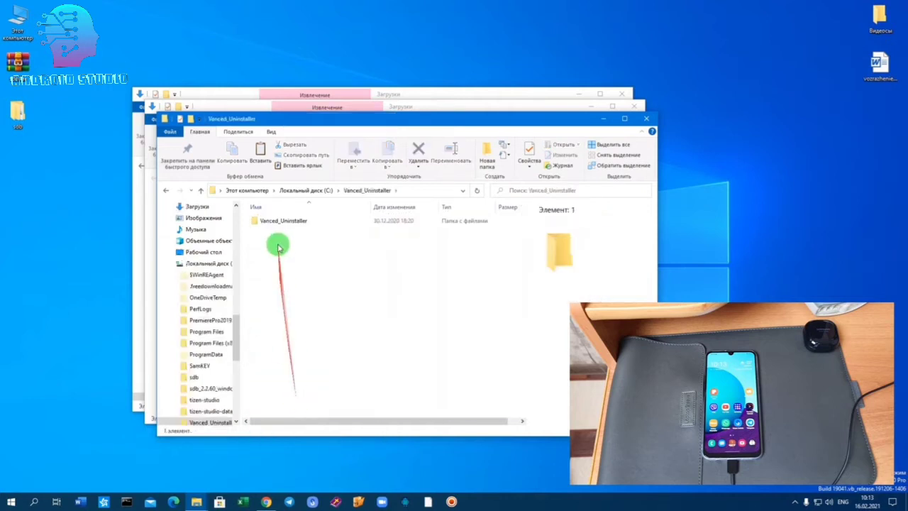
Move the nested Vanced_Uninstaller folder from C:\Vanced_Uninstaller to the root of drive C:, merging it into the existing folder, and open the merged folder.
{"action": "double_click", "coordinate": [295, 221]}
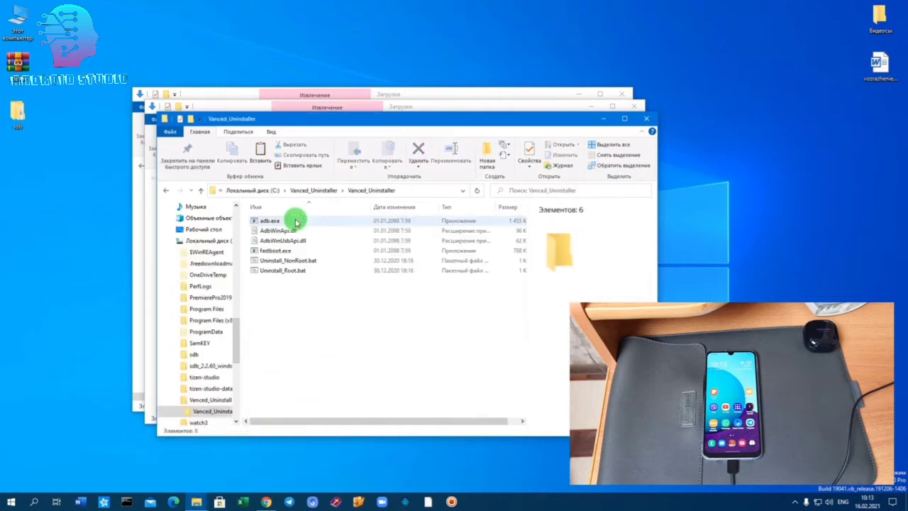
{"action": "left_click", "coordinate": [200, 191]}
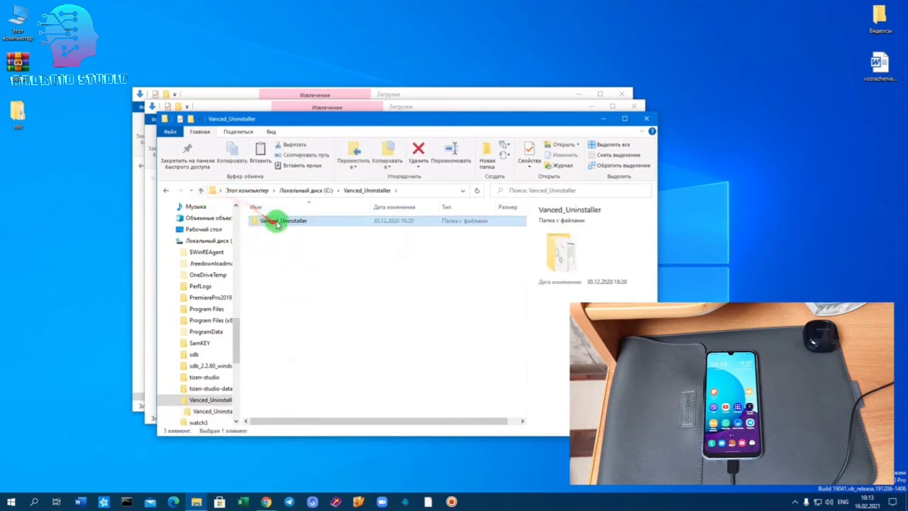
{"action": "right_click", "coordinate": [276, 220]}
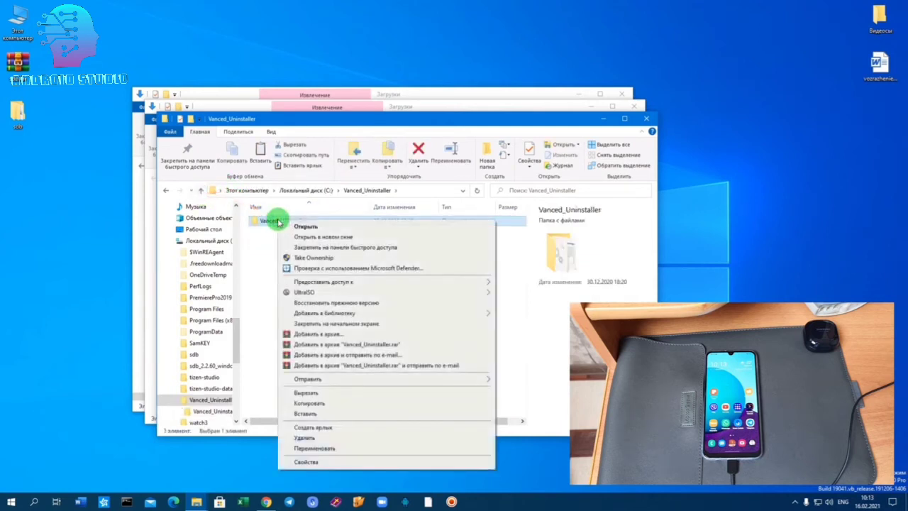
{"action": "left_click", "coordinate": [305, 401]}
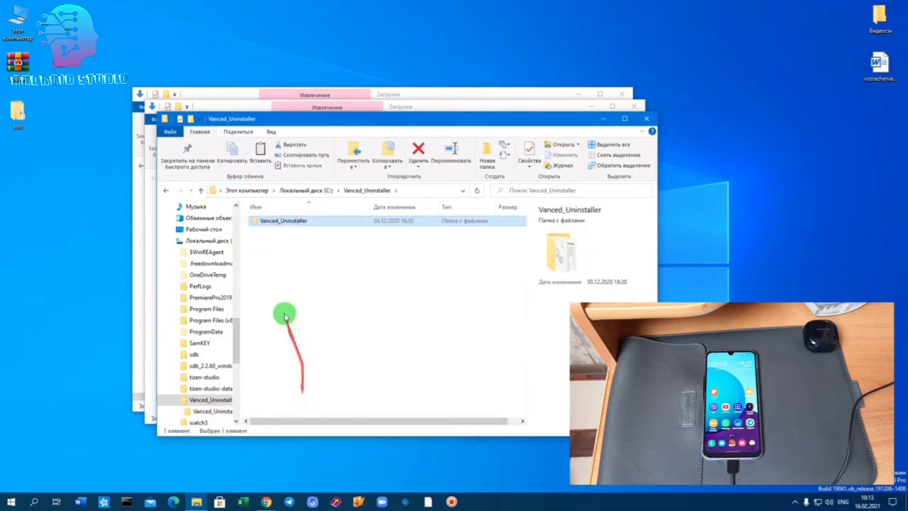
{"action": "left_click", "coordinate": [203, 190]}
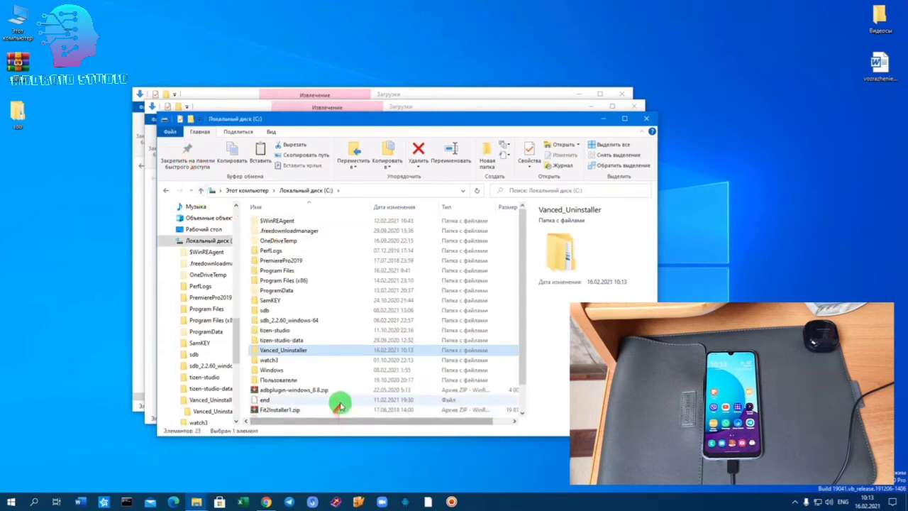
{"action": "right_click", "coordinate": [339, 400]}
{"action": "left_click", "coordinate": [373, 344]}
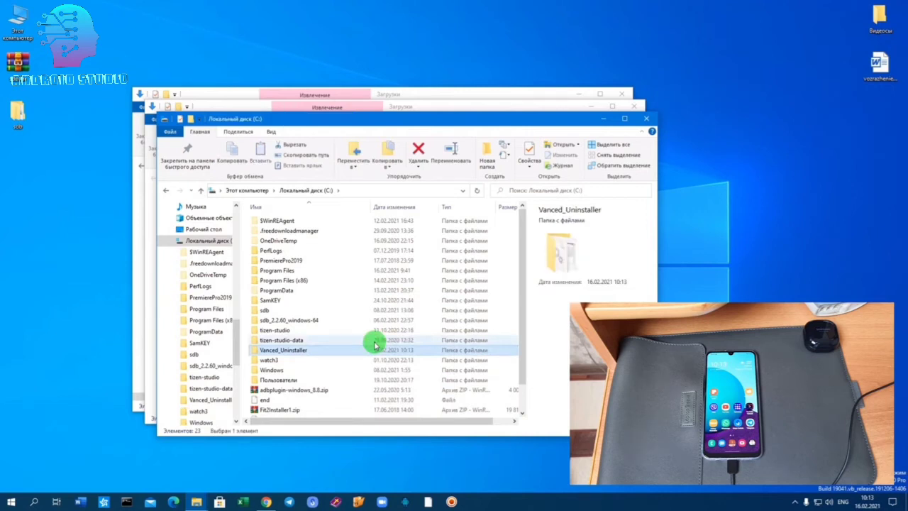
{"action": "double_click", "coordinate": [295, 348]}
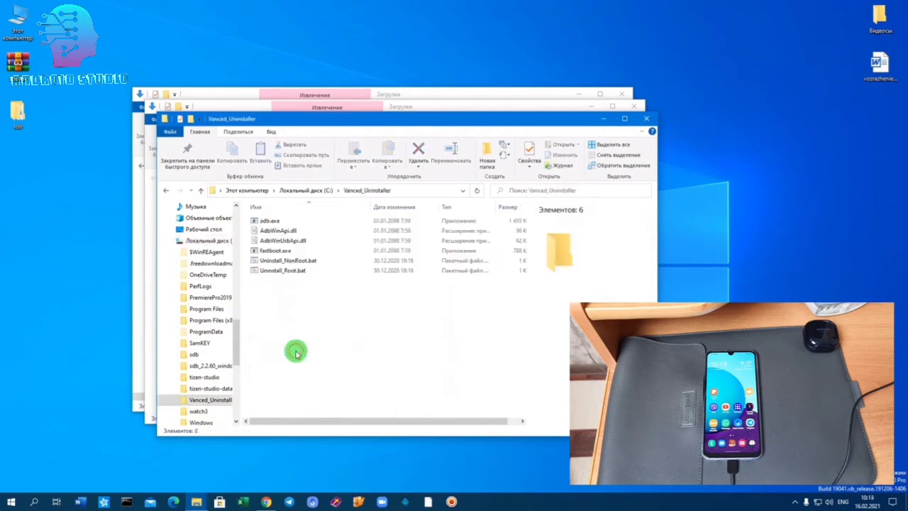
Run Uninstall_NonRoot.bat from C:\Vanced_Uninstaller on the connected phone.
{"action": "mouse_move", "coordinate": [295, 326]}
{"action": "left_mouse_down"}
{"action": "mouse_move", "coordinate": [192, 223]}
{"action": "mouse_move", "coordinate": [313, 318]}
{"action": "left_mouse_up"}
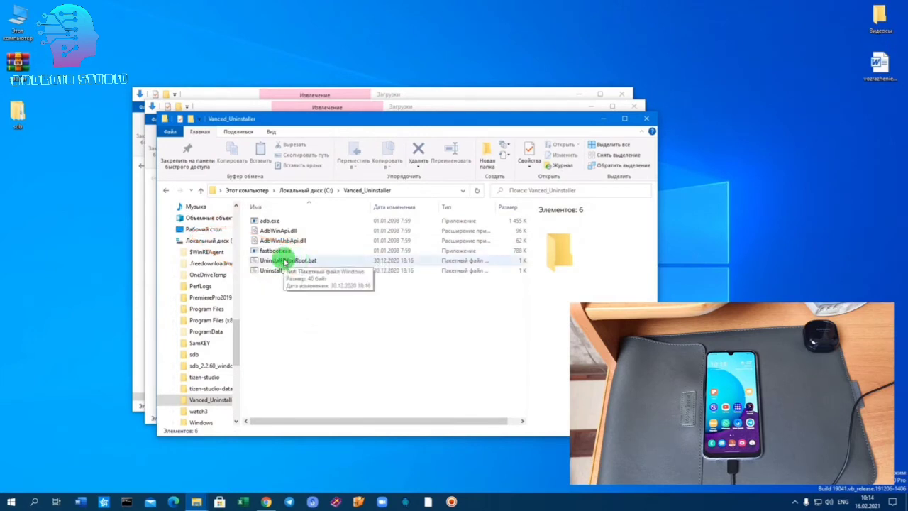
{"action": "left_click_drag", "start_coordinate": [317, 264], "coordinate": [290, 266]}
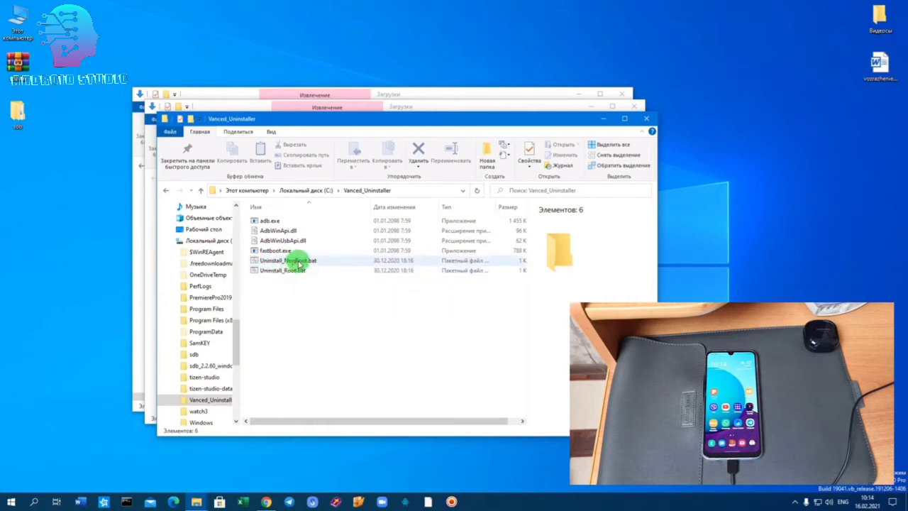
{"action": "left_click", "coordinate": [299, 264]}
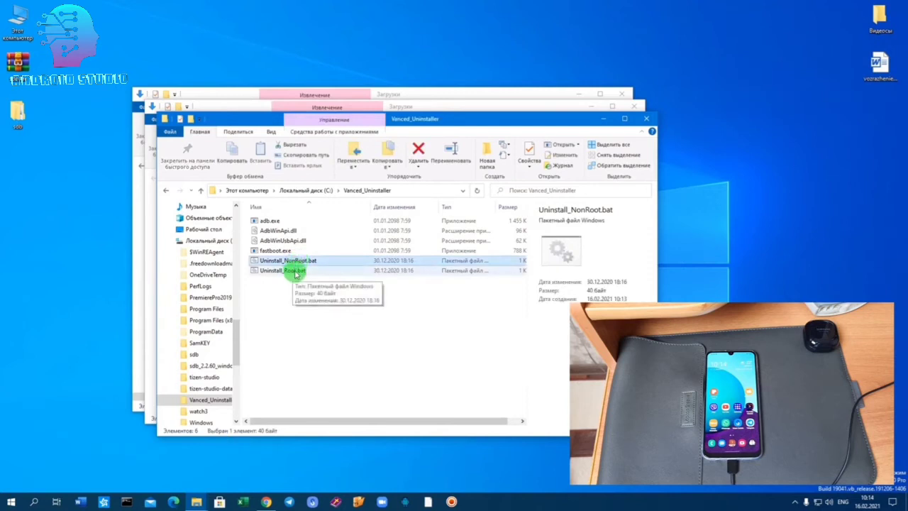
{"action": "left_click", "coordinate": [297, 272]}
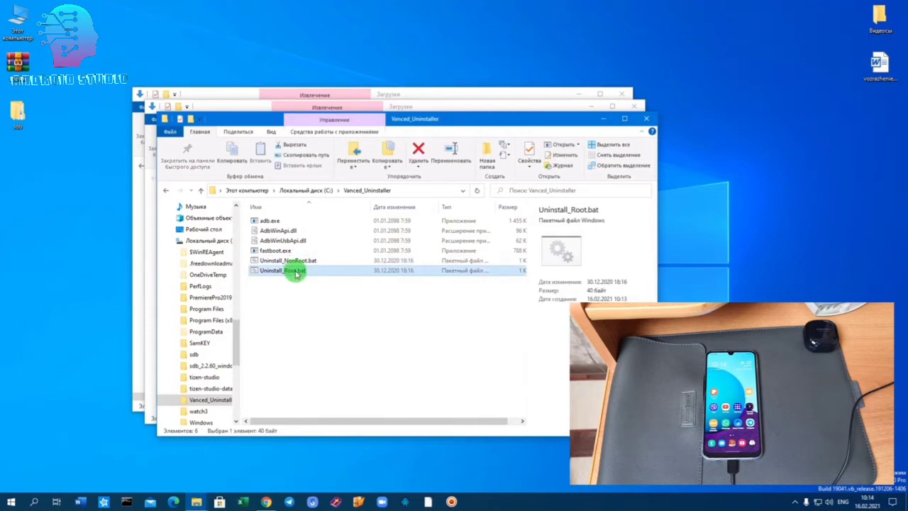
{"action": "left_click", "coordinate": [301, 261]}
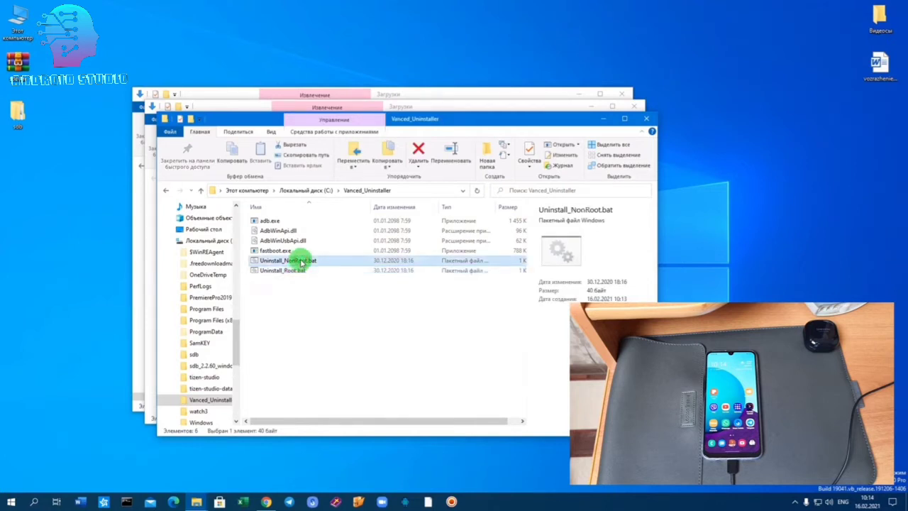
{"action": "double_click", "coordinate": [301, 261]}
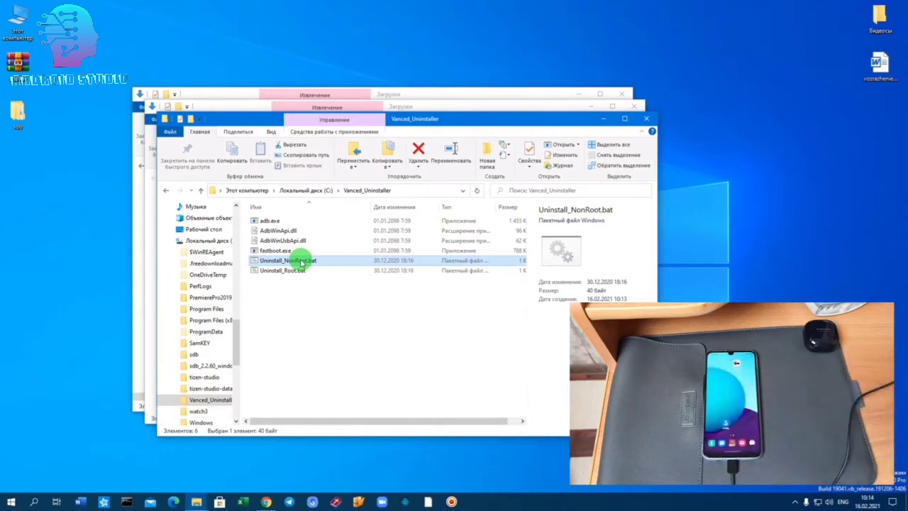
Close the open Explorer windows and start ADB AppControl for the connected phone.
{"action": "left_click", "coordinate": [644, 120]}
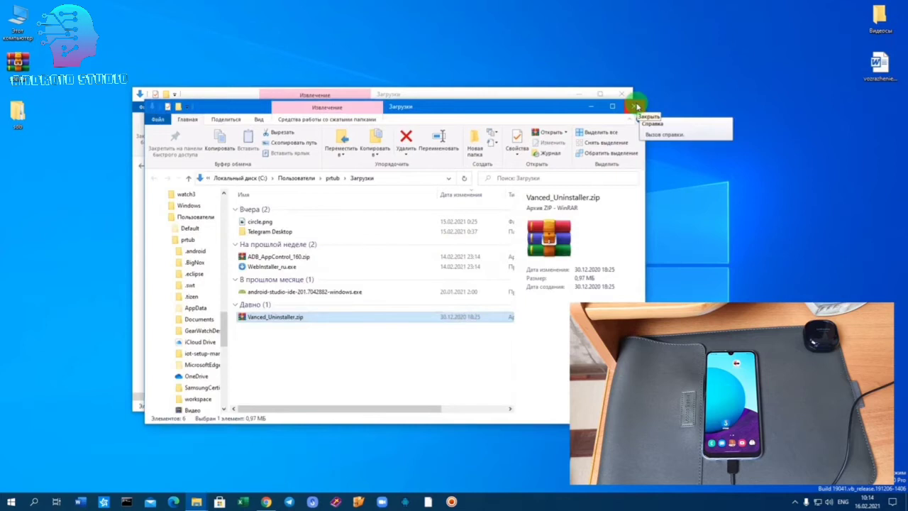
{"action": "left_click", "coordinate": [636, 106]}
{"action": "left_click", "coordinate": [626, 98]}
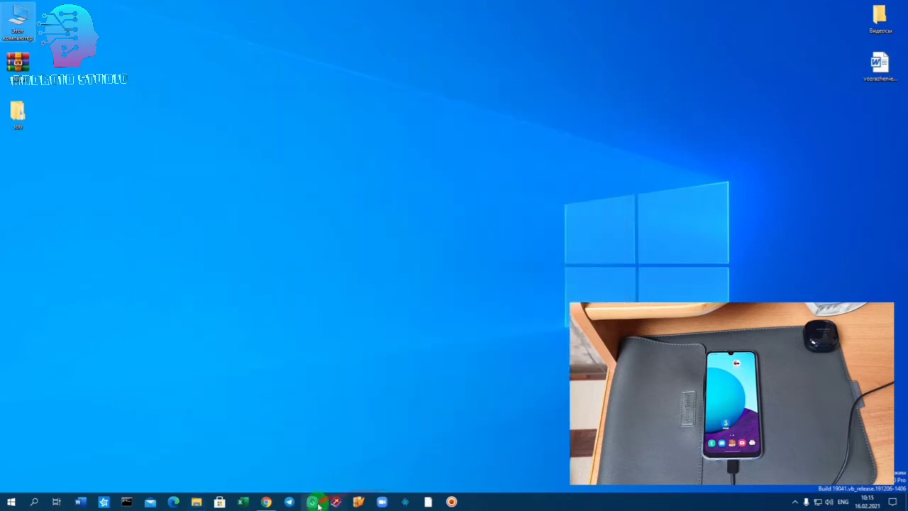
{"action": "left_click", "coordinate": [406, 503]}
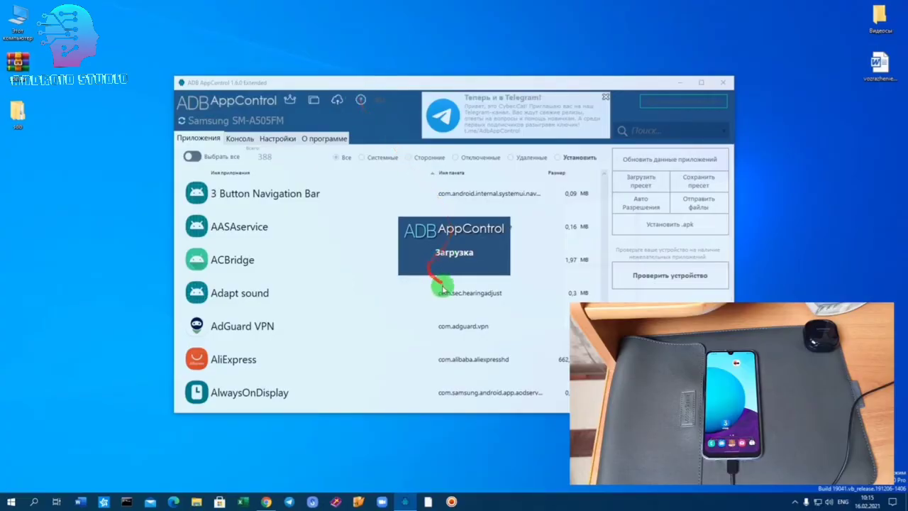
Visit appcontrol.neocities.org from the program's О программе page, look over the Russian download page and user guide link, and return to ADB AppControl.
{"action": "left_click", "coordinate": [289, 99]}
{"action": "left_click", "coordinate": [309, 138]}
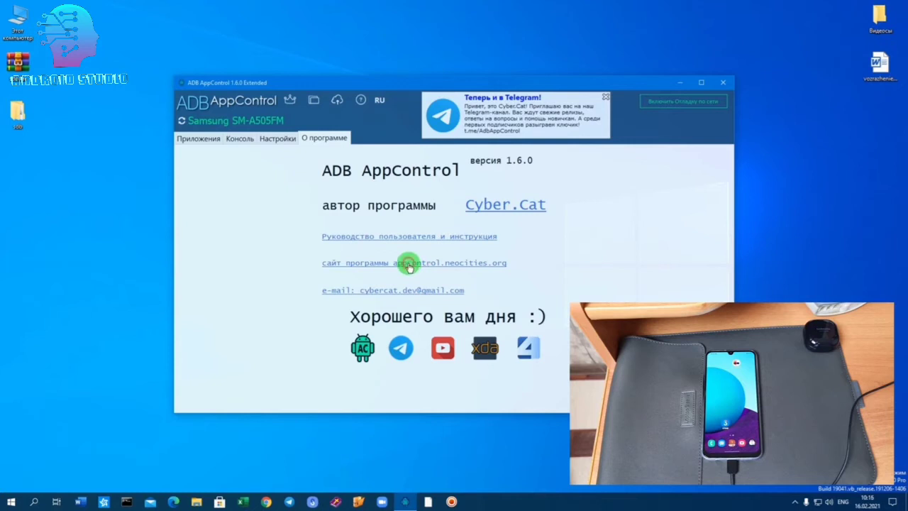
{"action": "left_click", "coordinate": [409, 264]}
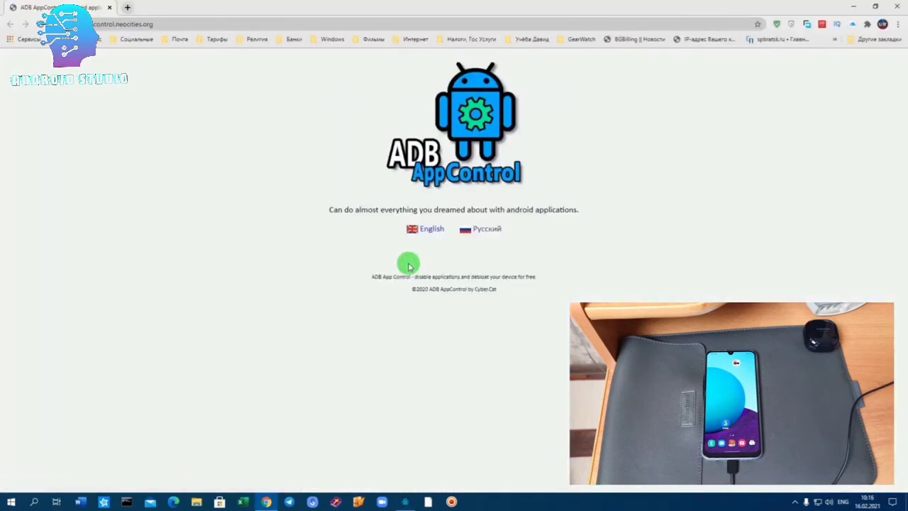
{"action": "left_click", "coordinate": [483, 228]}
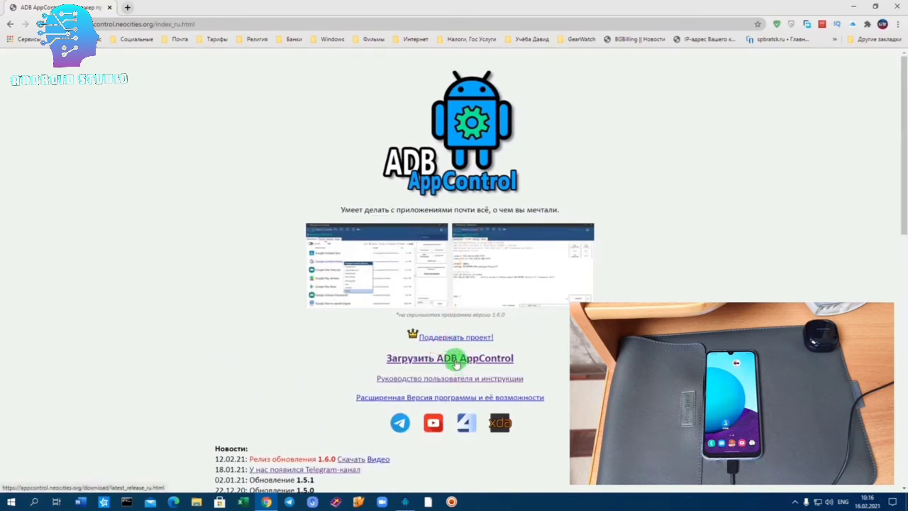
{"action": "scroll", "coordinate": [454, 362], "scroll_direction": "down", "scroll_amount": 1}
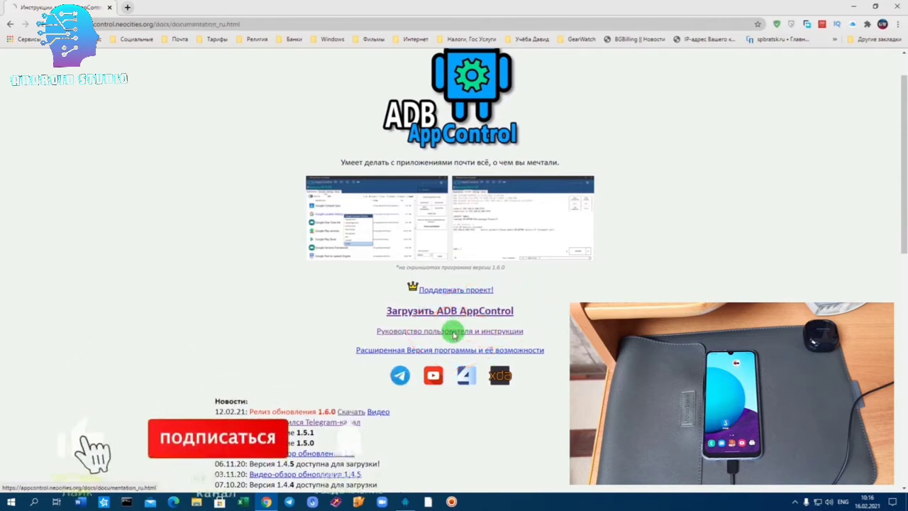
{"action": "left_click", "coordinate": [452, 331]}
{"action": "left_click", "coordinate": [13, 27]}
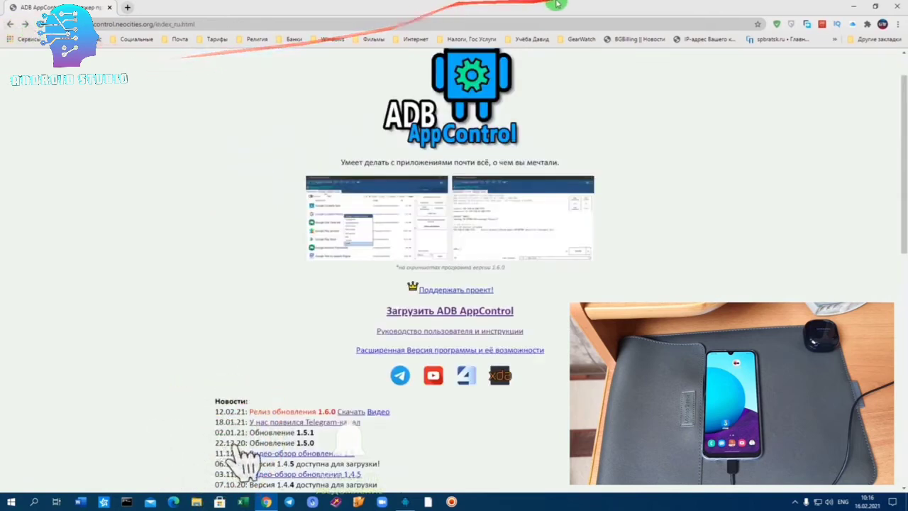
{"action": "left_click", "coordinate": [854, 4]}
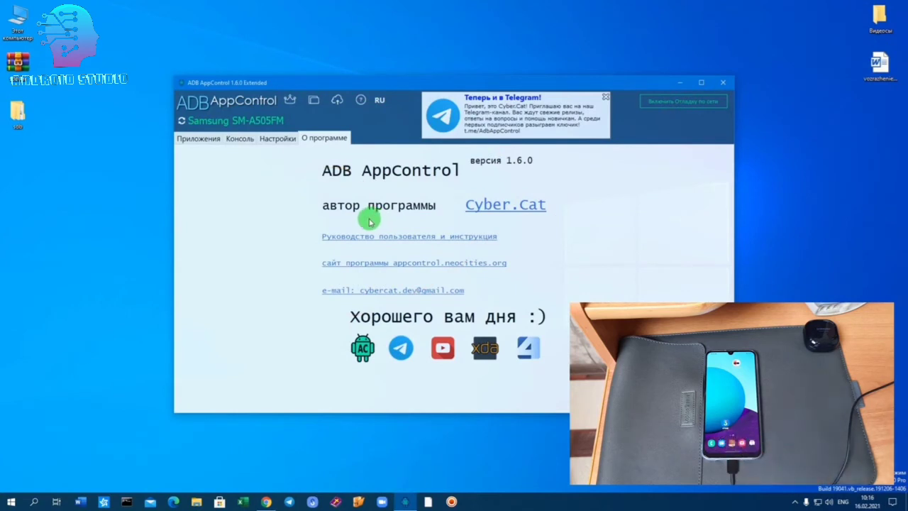
Show only third-party apps (Сторонние) in the phone's application list and filter them by "v".
{"action": "left_click", "coordinate": [201, 140]}
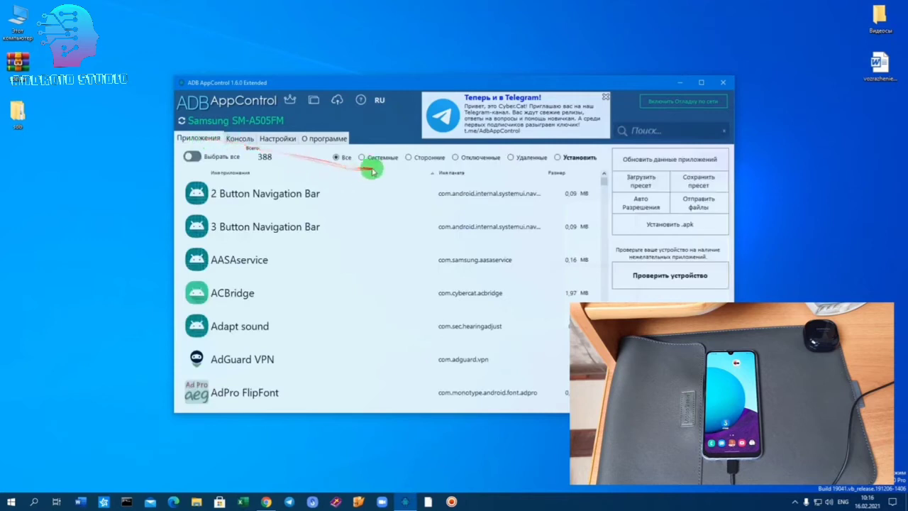
{"action": "left_click", "coordinate": [410, 159]}
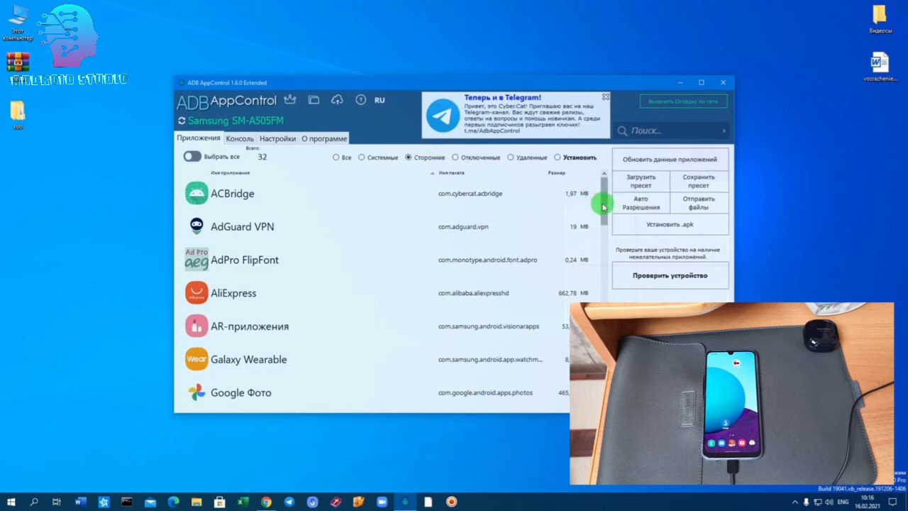
{"action": "mouse_move", "coordinate": [602, 205]}
{"action": "left_mouse_down"}
{"action": "mouse_move", "coordinate": [603, 239]}
{"action": "mouse_move", "coordinate": [607, 193]}
{"action": "left_mouse_up"}
{"action": "left_click", "coordinate": [672, 132]}
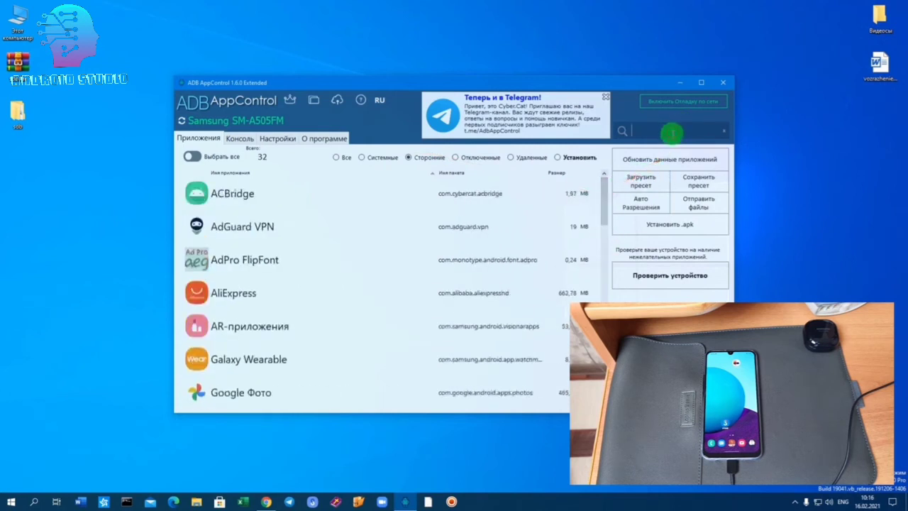
{"action": "type", "text": "v"}
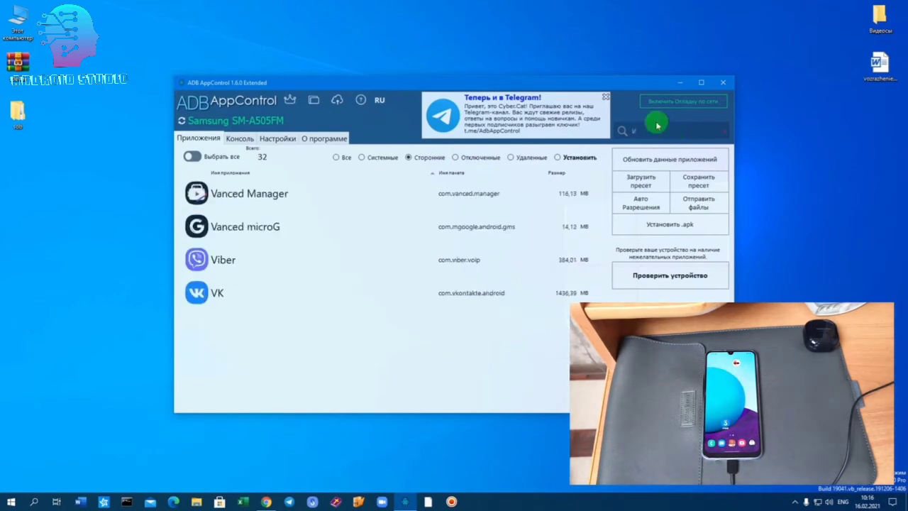
Select Vanced Manager and Vanced microG in the app list and choose the Удалить action for them.
{"action": "left_click", "coordinate": [259, 199]}
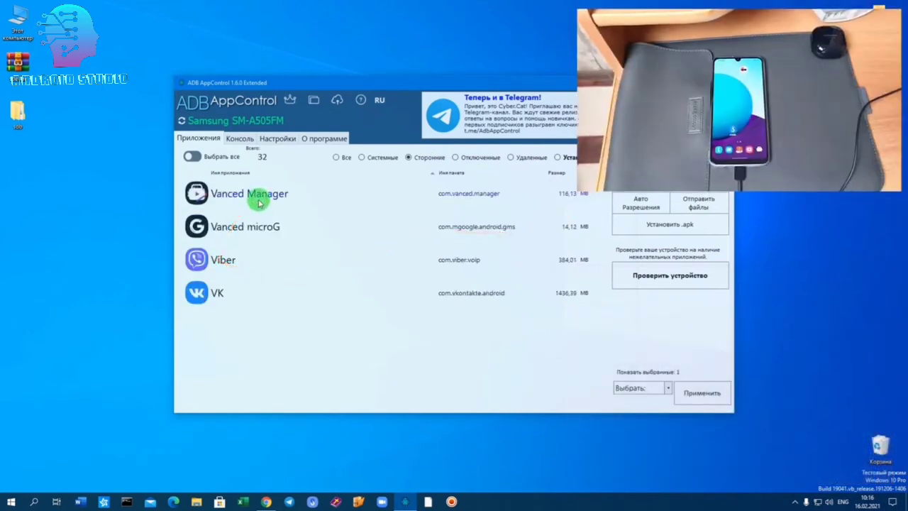
{"action": "left_click", "coordinate": [261, 229]}
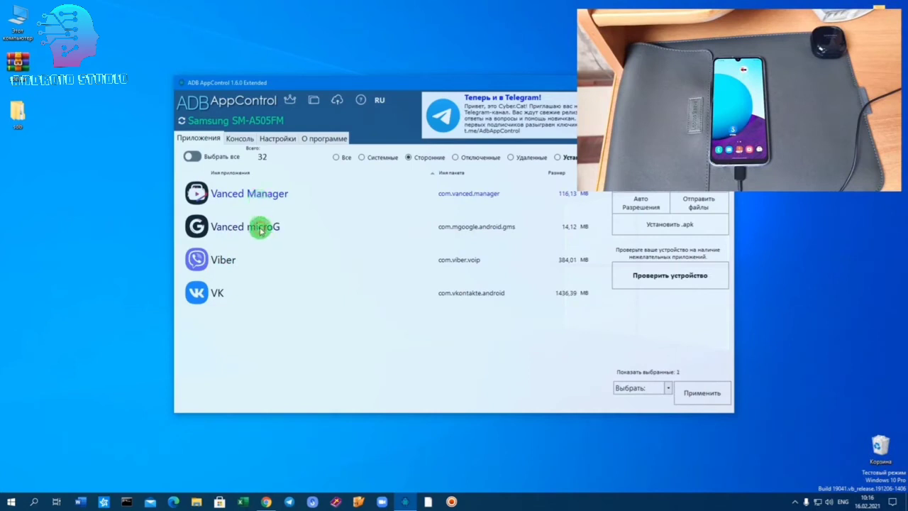
{"action": "left_click", "coordinate": [668, 388]}
{"action": "left_click", "coordinate": [638, 418]}
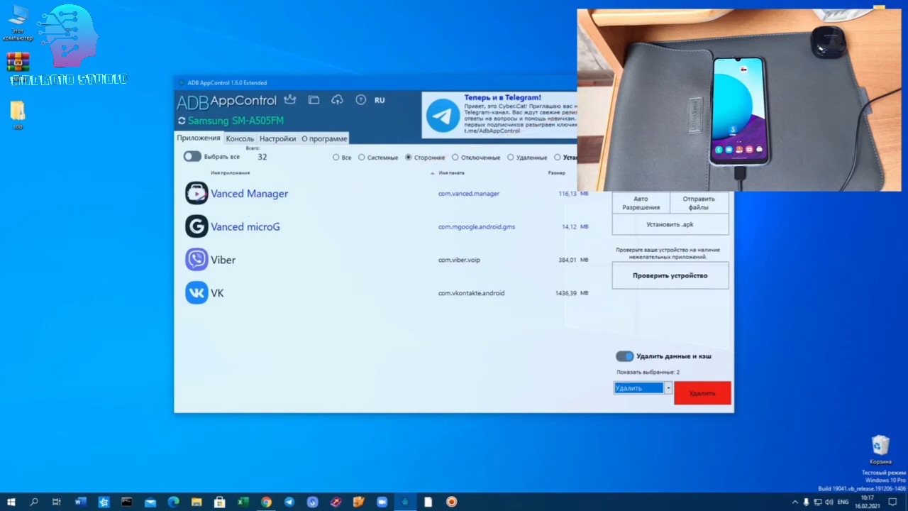
Show the desktop and open the user profile folder inside Пользователи on Локальный диск (C:) in Explorer.
{"action": "key", "text": "super+d"}
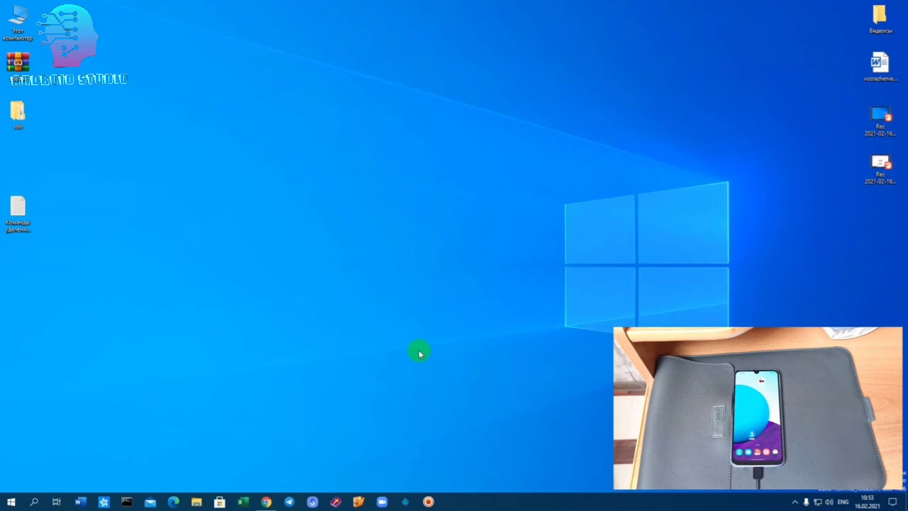
{"action": "double_click", "coordinate": [12, 17]}
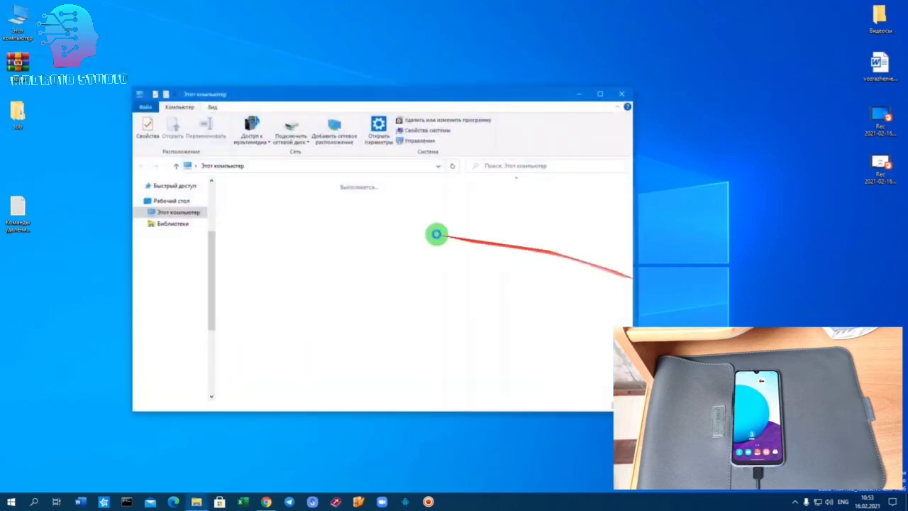
{"action": "double_click", "coordinate": [426, 321]}
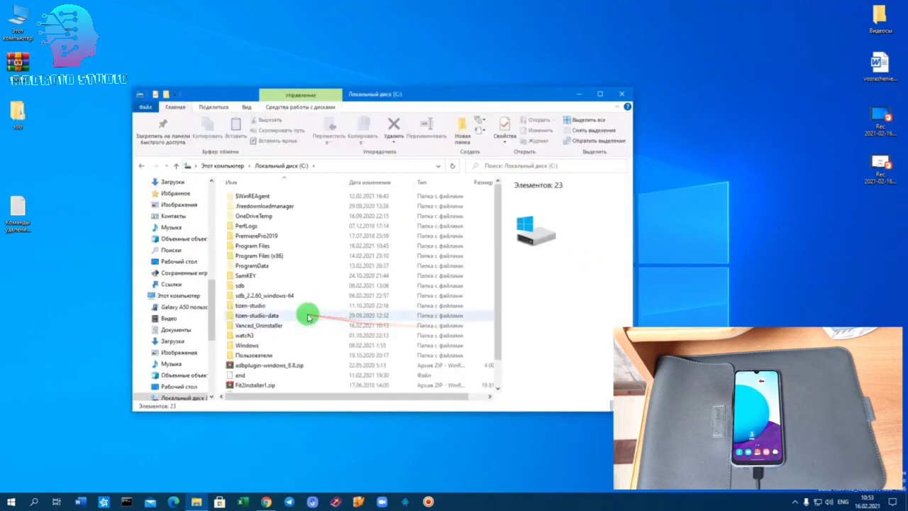
{"action": "double_click", "coordinate": [257, 354]}
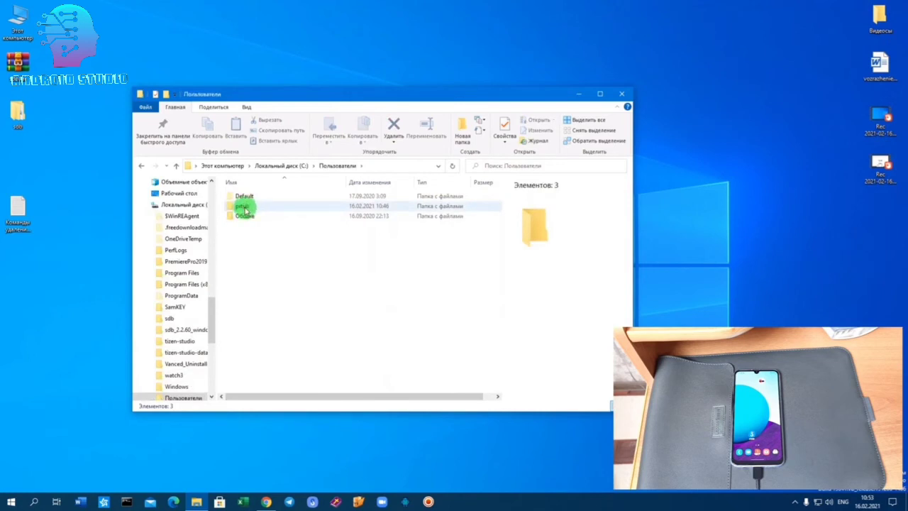
{"action": "double_click", "coordinate": [244, 208]}
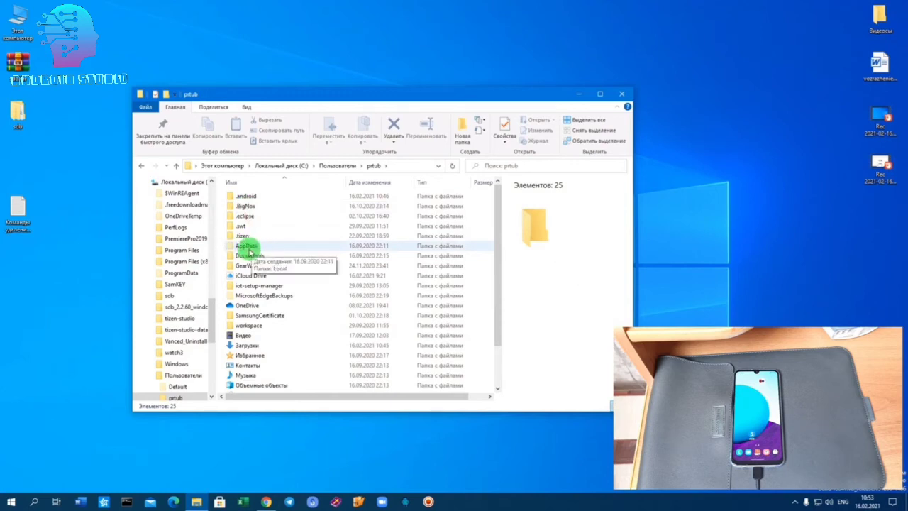
Set the folder options to show hidden files, folders and drives (Показывать скрытые файлы, папки и диски) and apply the setting.
{"action": "left_click", "coordinate": [247, 107]}
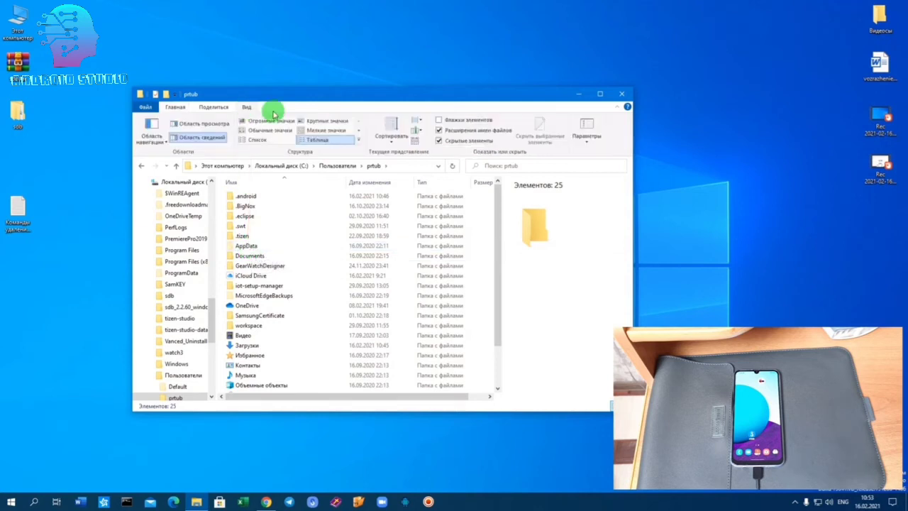
{"action": "left_click", "coordinate": [587, 134]}
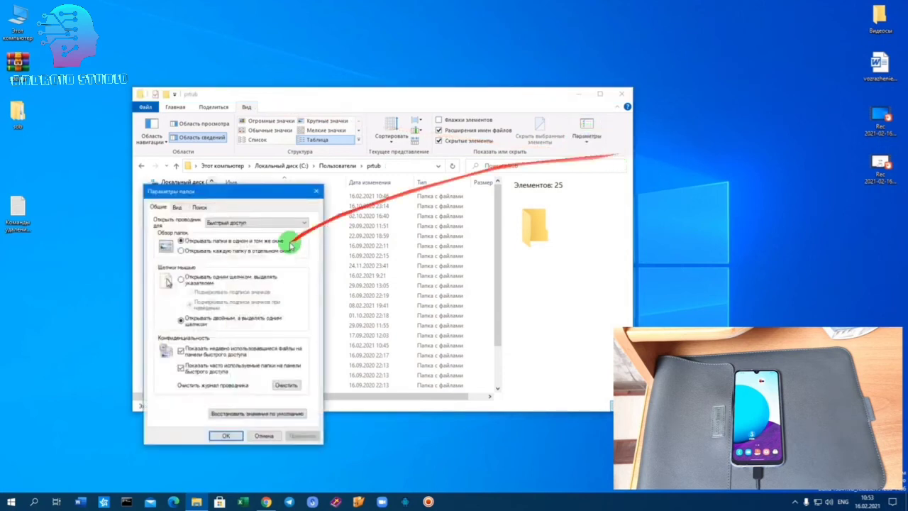
{"action": "left_click", "coordinate": [181, 208]}
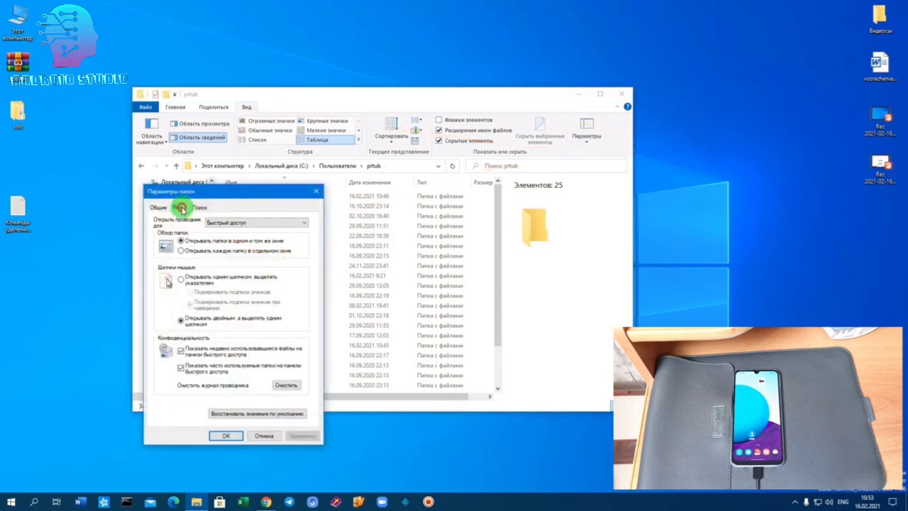
{"action": "left_click_drag", "start_coordinate": [311, 301], "coordinate": [303, 349]}
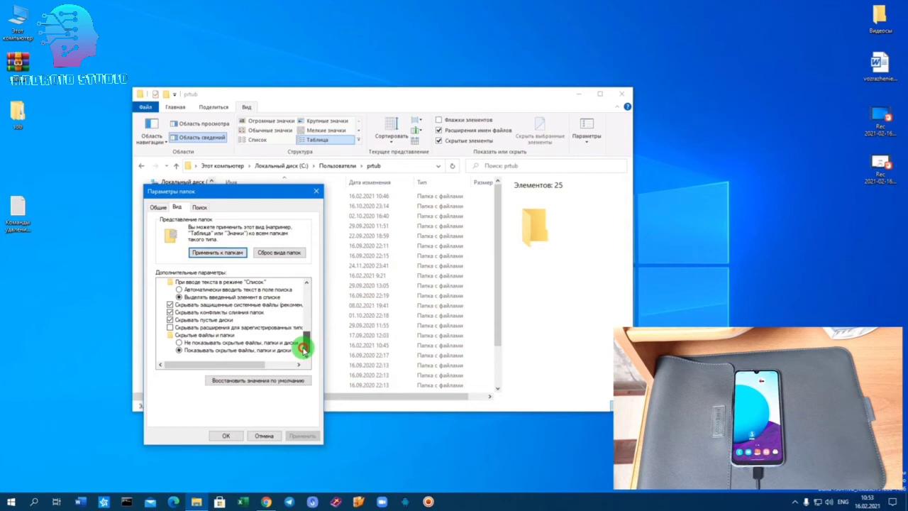
{"action": "left_click_drag", "start_coordinate": [304, 348], "coordinate": [227, 345]}
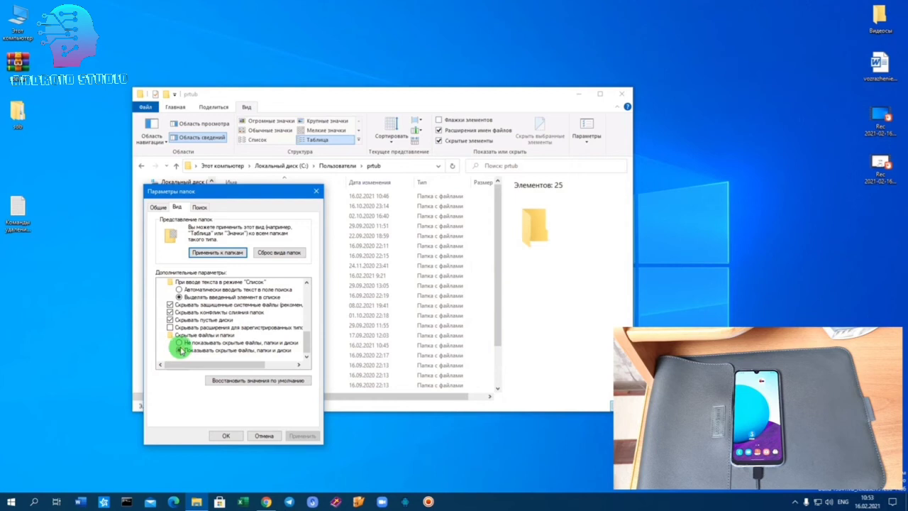
{"action": "left_click", "coordinate": [180, 350]}
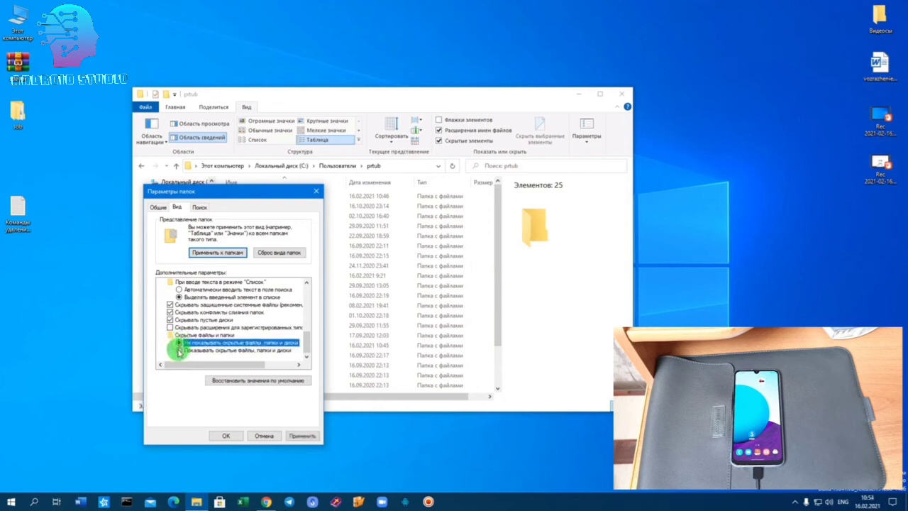
{"action": "left_click", "coordinate": [297, 434]}
{"action": "left_click", "coordinate": [230, 436]}
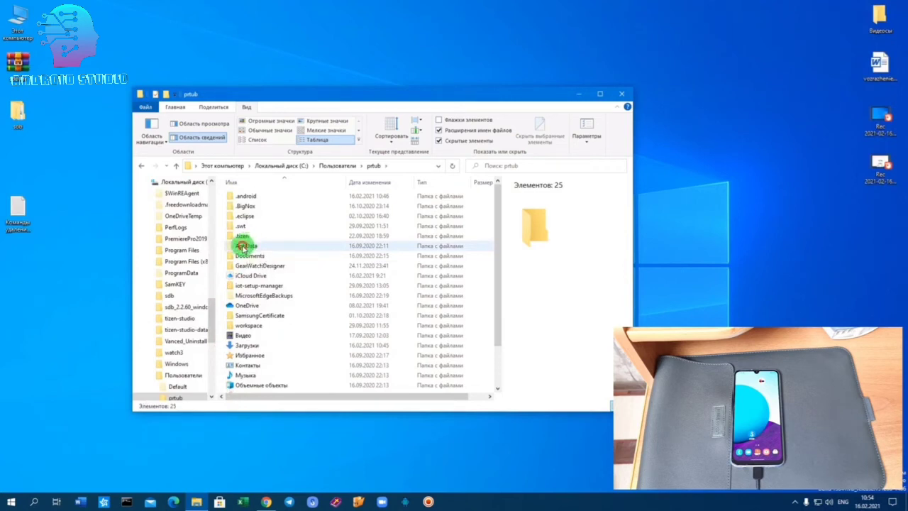
Open the platform-tools folder under AppData\Local\Android\Sdk in the user profile.
{"action": "double_click", "coordinate": [244, 245]}
{"action": "left_click", "coordinate": [243, 194]}
{"action": "double_click", "coordinate": [243, 194]}
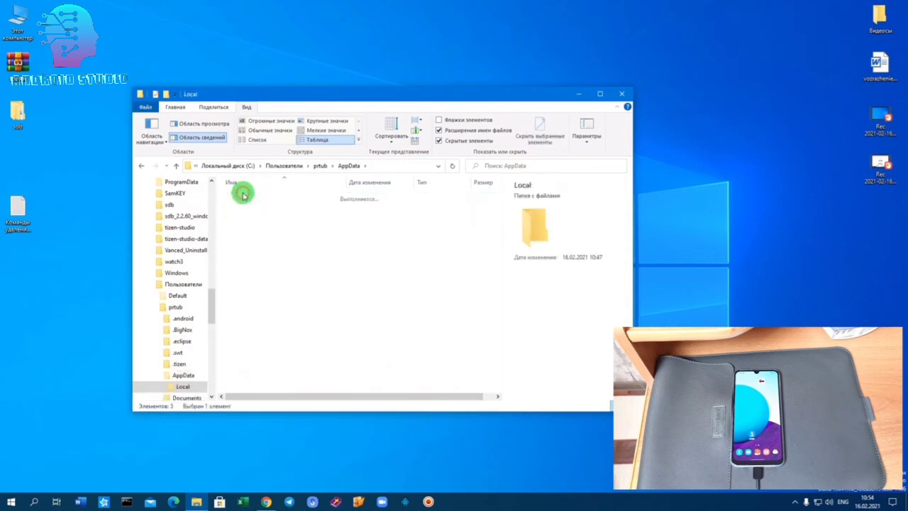
{"action": "double_click", "coordinate": [245, 215]}
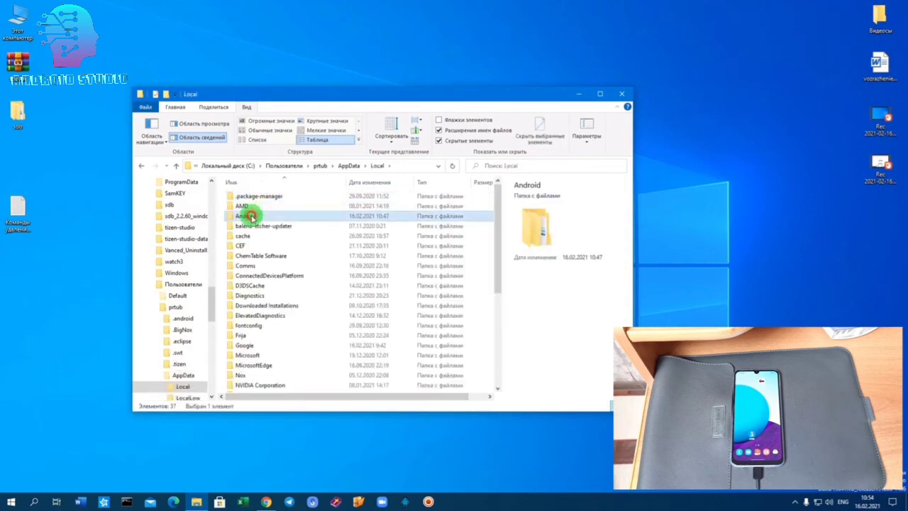
{"action": "double_click", "coordinate": [241, 197]}
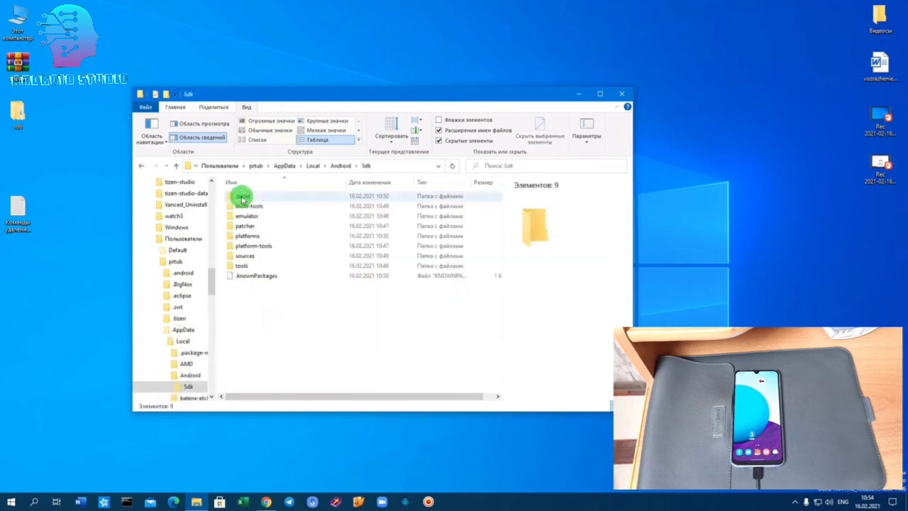
{"action": "left_click", "coordinate": [262, 247]}
{"action": "double_click", "coordinate": [263, 248]}
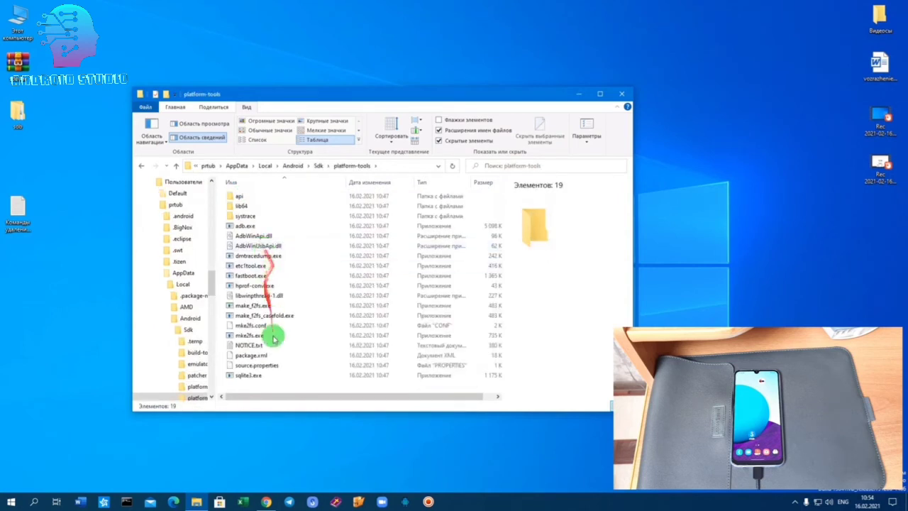
Open the removal commands text file from the desktop and arrange it side by side with the platform-tools window.
{"action": "left_click", "coordinate": [14, 208]}
{"action": "mouse_move", "coordinate": [12, 208]}
{"action": "left_mouse_down"}
{"action": "mouse_move", "coordinate": [689, 269]}
{"action": "mouse_move", "coordinate": [8, 239]}
{"action": "mouse_move", "coordinate": [18, 212]}
{"action": "left_mouse_up"}
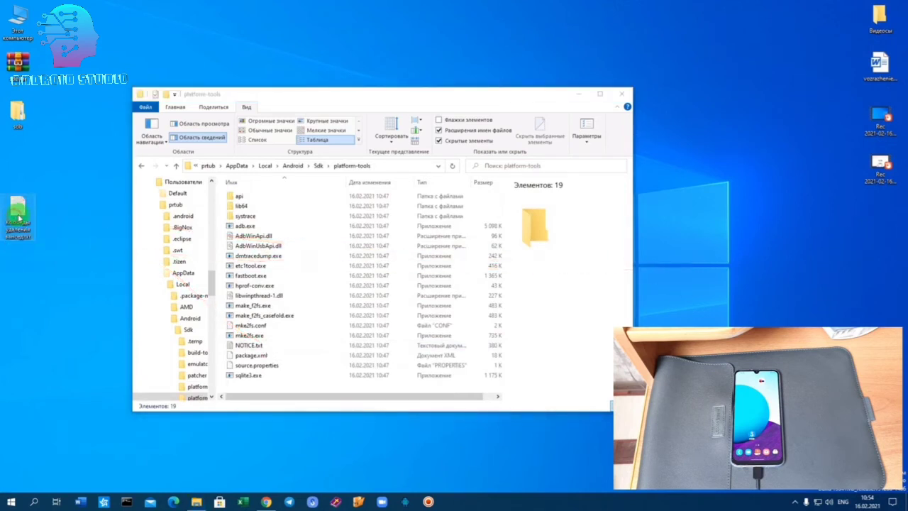
{"action": "double_click", "coordinate": [22, 211]}
{"action": "left_click_drag", "start_coordinate": [300, 118], "coordinate": [669, 130]}
{"action": "mouse_move", "coordinate": [416, 92]}
{"action": "left_mouse_down"}
{"action": "mouse_move", "coordinate": [229, 87]}
{"action": "mouse_move", "coordinate": [269, 89]}
{"action": "left_mouse_up"}
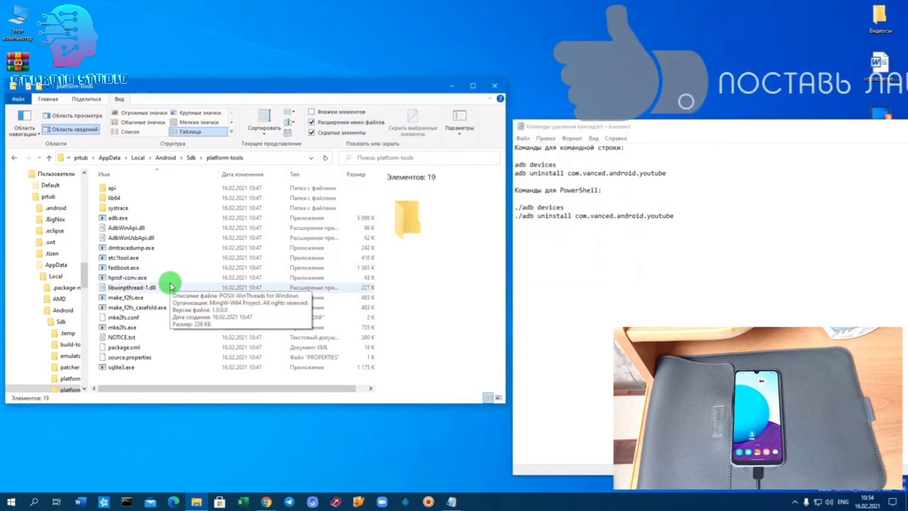
Open a PowerShell window in the platform-tools folder and place it beside the Notepad command list.
{"action": "right_click", "coordinate": [170, 286]}
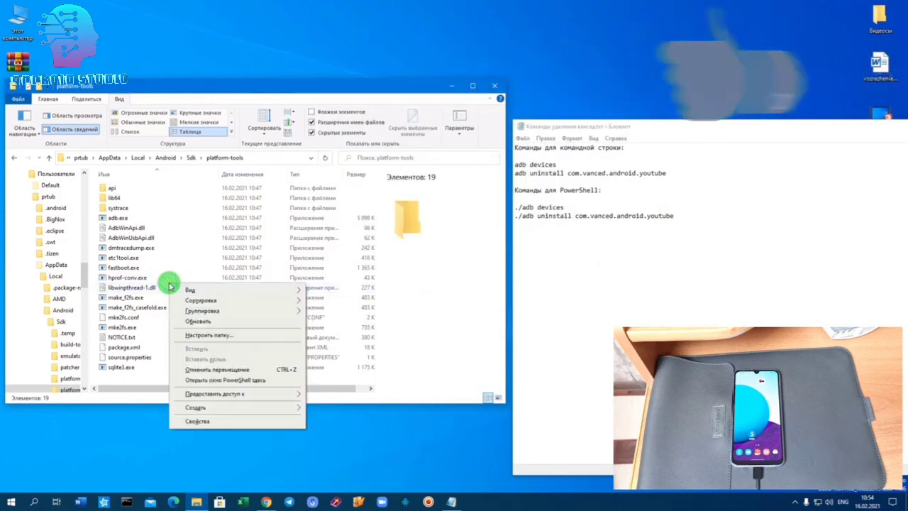
{"action": "left_click", "coordinate": [239, 382]}
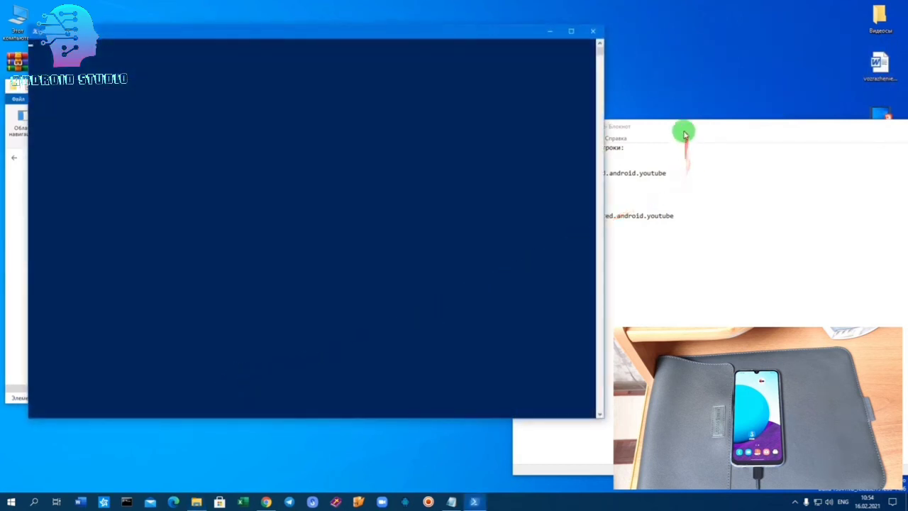
{"action": "left_click_drag", "start_coordinate": [672, 125], "coordinate": [778, 112]}
{"action": "left_click_drag", "start_coordinate": [429, 28], "coordinate": [401, 88]}
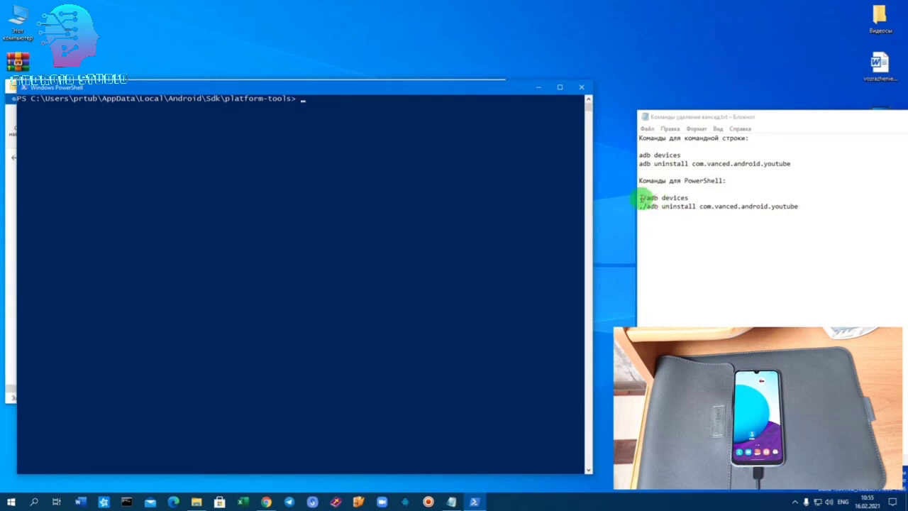
Copy ./adb devices from the PowerShell commands in the text file and run it in PowerShell.
{"action": "left_click_drag", "start_coordinate": [640, 199], "coordinate": [687, 196]}
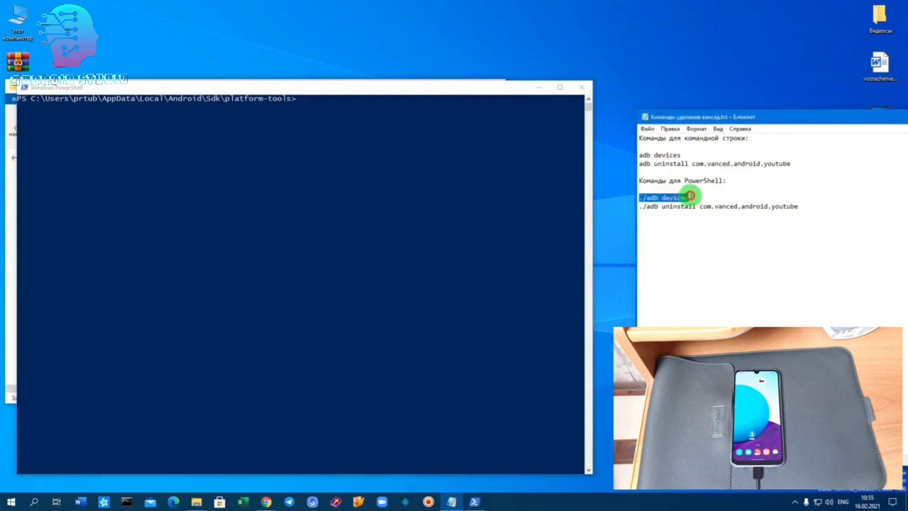
{"action": "right_click", "coordinate": [666, 199]}
{"action": "left_click", "coordinate": [695, 227]}
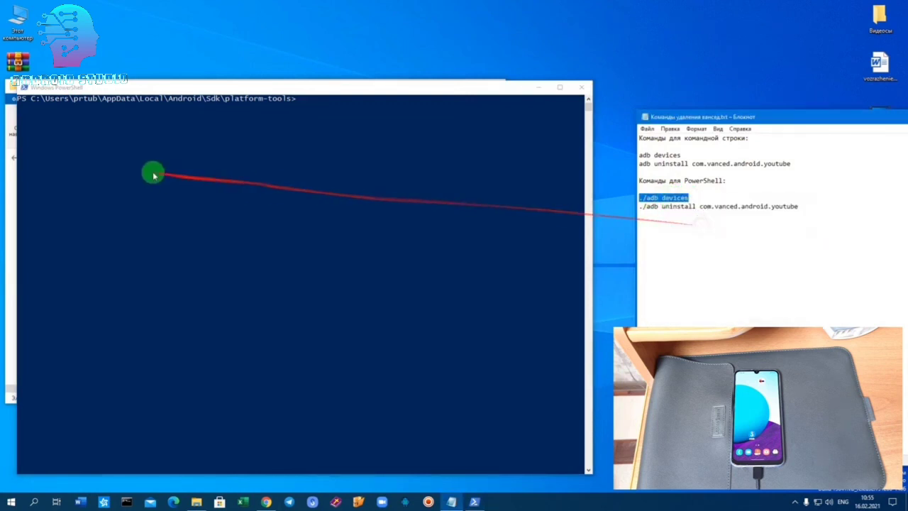
{"action": "left_click", "coordinate": [300, 114]}
{"action": "right_click", "coordinate": [320, 102]}
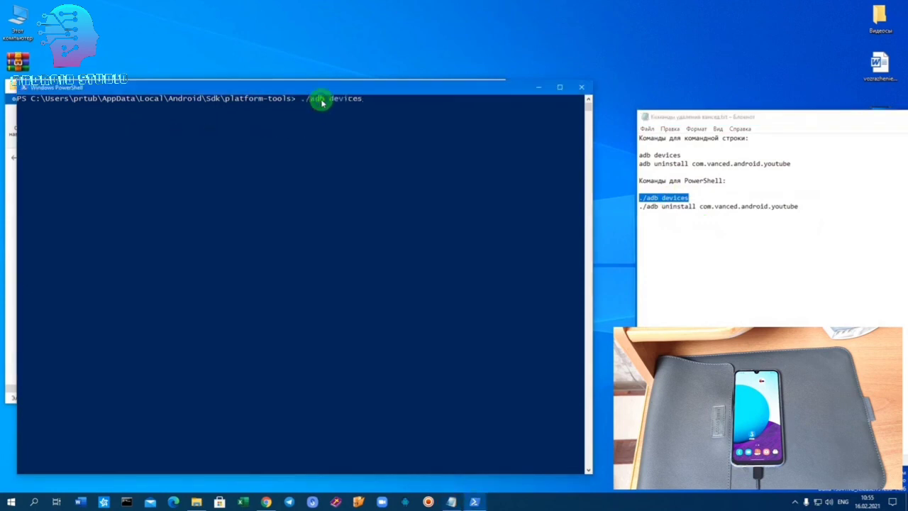
{"action": "key", "text": "Return"}
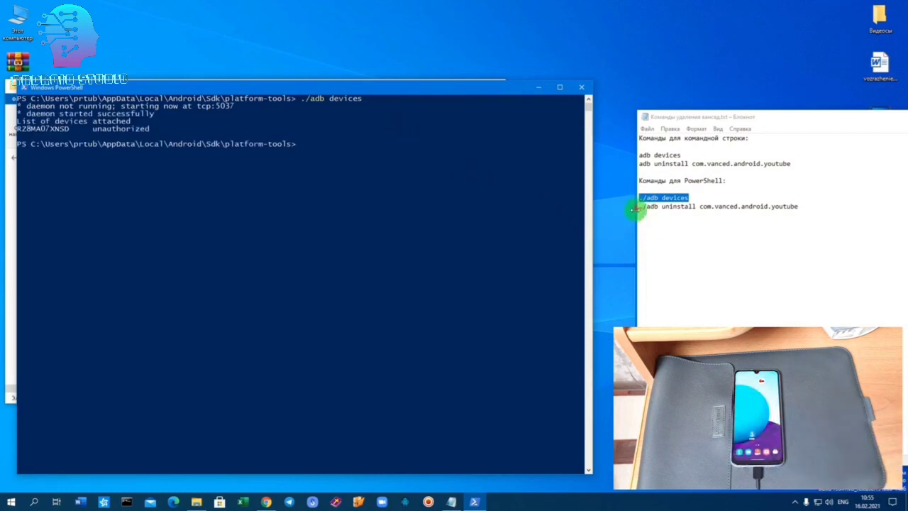
Copy ./adb uninstall com.vanced.android.youtube from the text file, run it in PowerShell, and close the PowerShell window.
{"action": "left_click_drag", "start_coordinate": [641, 207], "coordinate": [780, 204]}
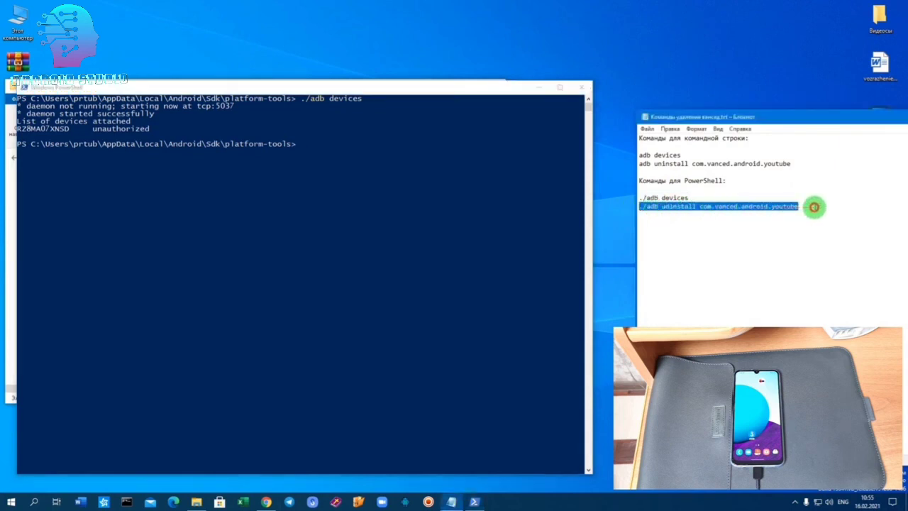
{"action": "right_click", "coordinate": [782, 207]}
{"action": "left_click", "coordinate": [785, 235]}
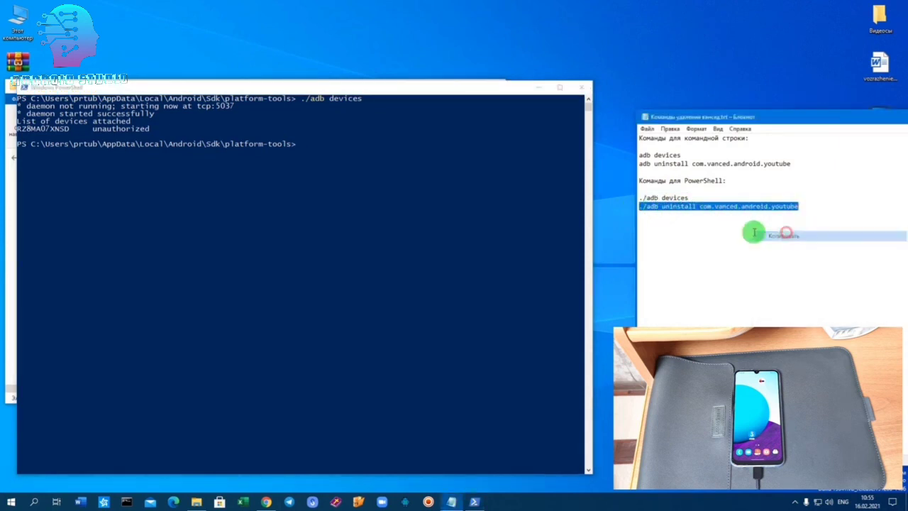
{"action": "left_click", "coordinate": [292, 177]}
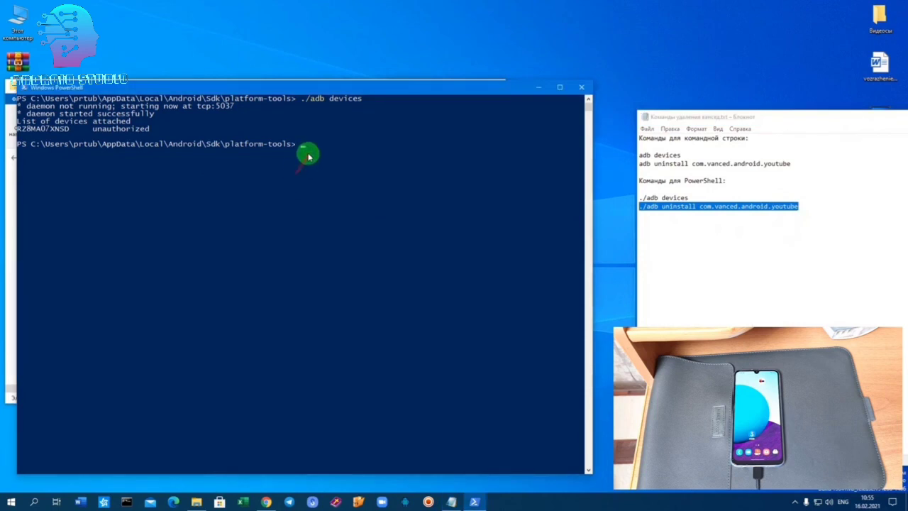
{"action": "right_click", "coordinate": [307, 152]}
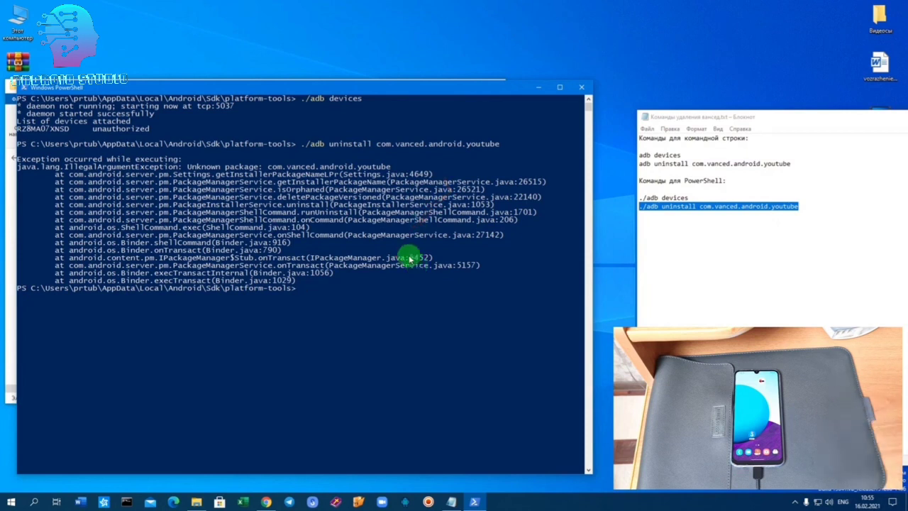
{"action": "left_click", "coordinate": [582, 88]}
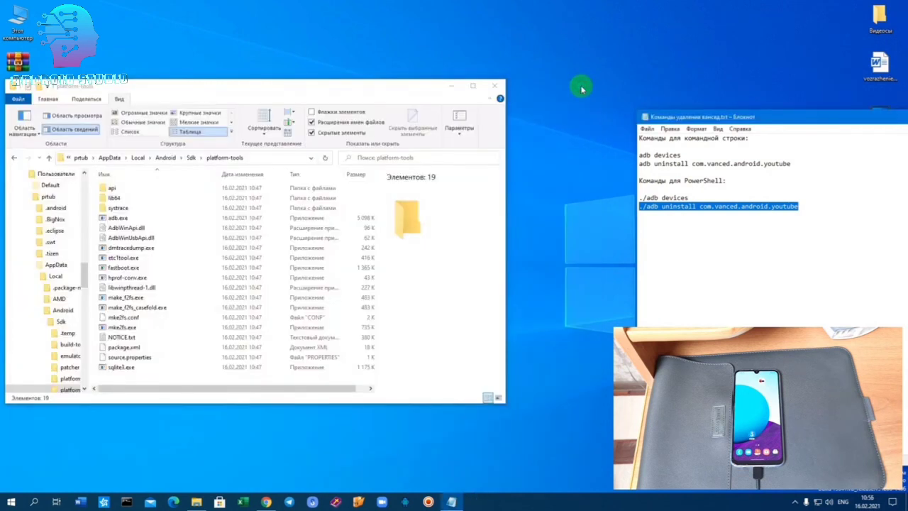